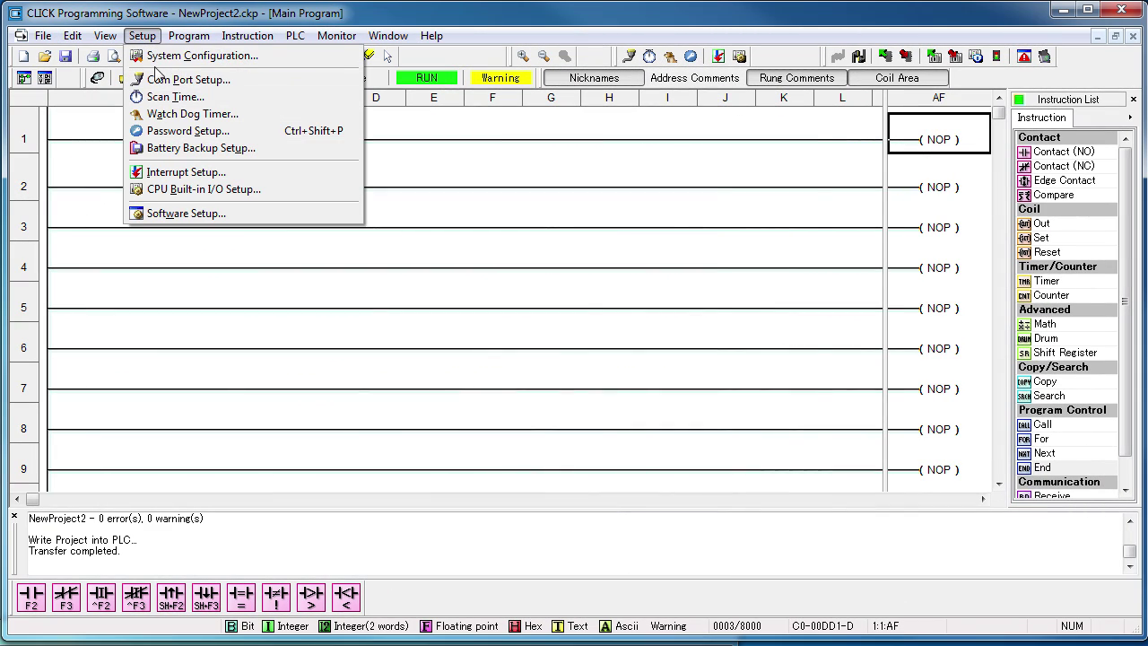
- Open the Setup menu to reach the PLC communication port settings
{"action": "left_click", "coordinate": [160, 79]}
- Configure Port2 for 38400 baud with node address 2
{"action": "left_click", "coordinate": [753, 265]}
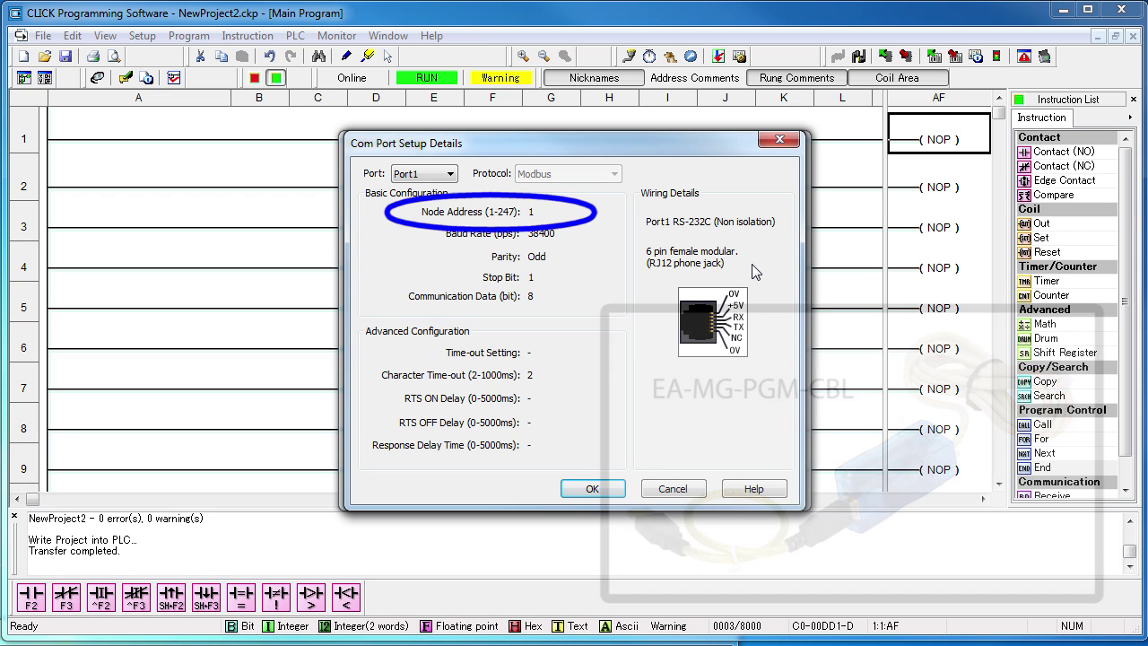
{"action": "left_click", "coordinate": [453, 174]}
{"action": "left_click", "coordinate": [439, 203]}
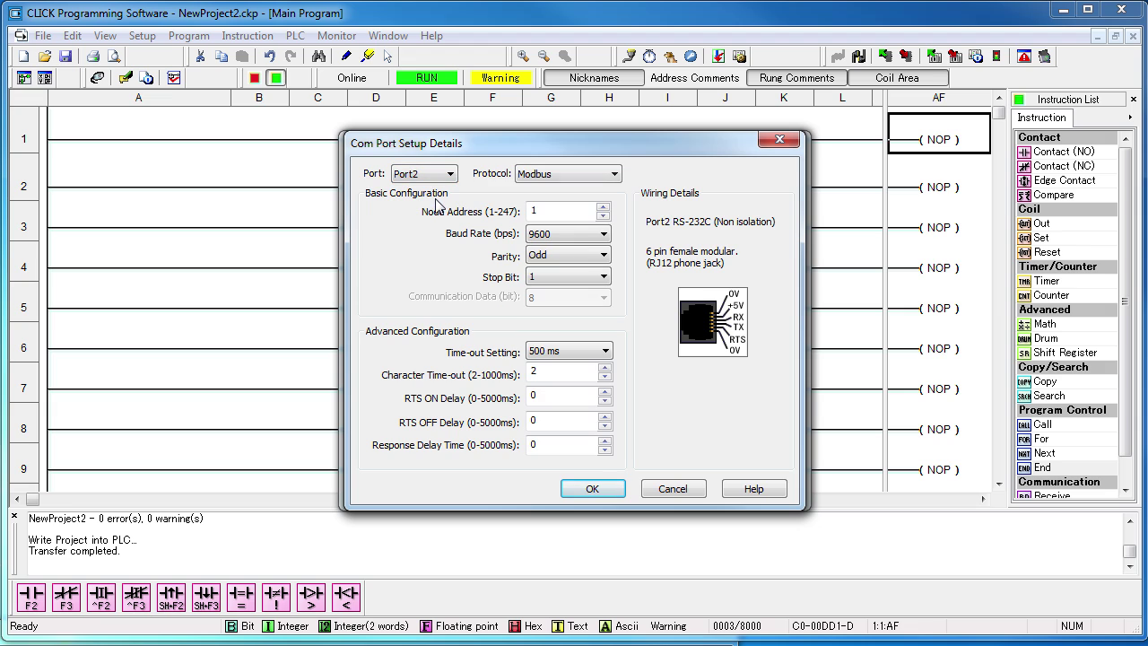
{"action": "left_click", "coordinate": [603, 235]}
{"action": "left_click", "coordinate": [563, 309]}
{"action": "left_click", "coordinate": [603, 206]}
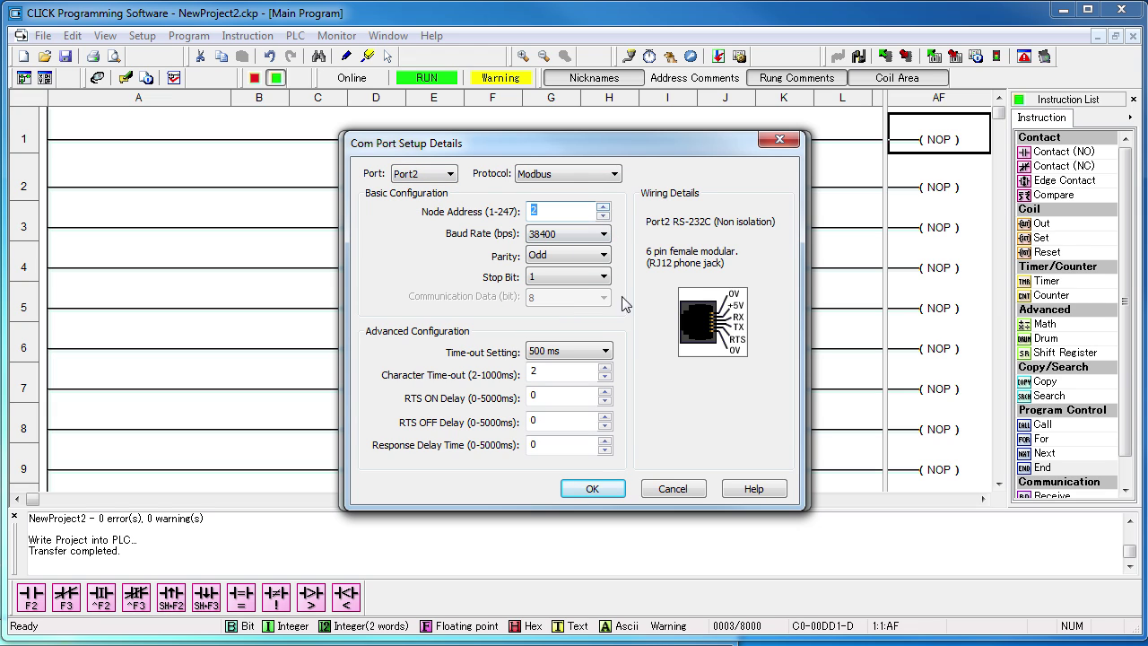
{"action": "left_click", "coordinate": [592, 490]}
- Add an END coil on rung 1 and write the project into the PLC
{"action": "left_click", "coordinate": [594, 489]}
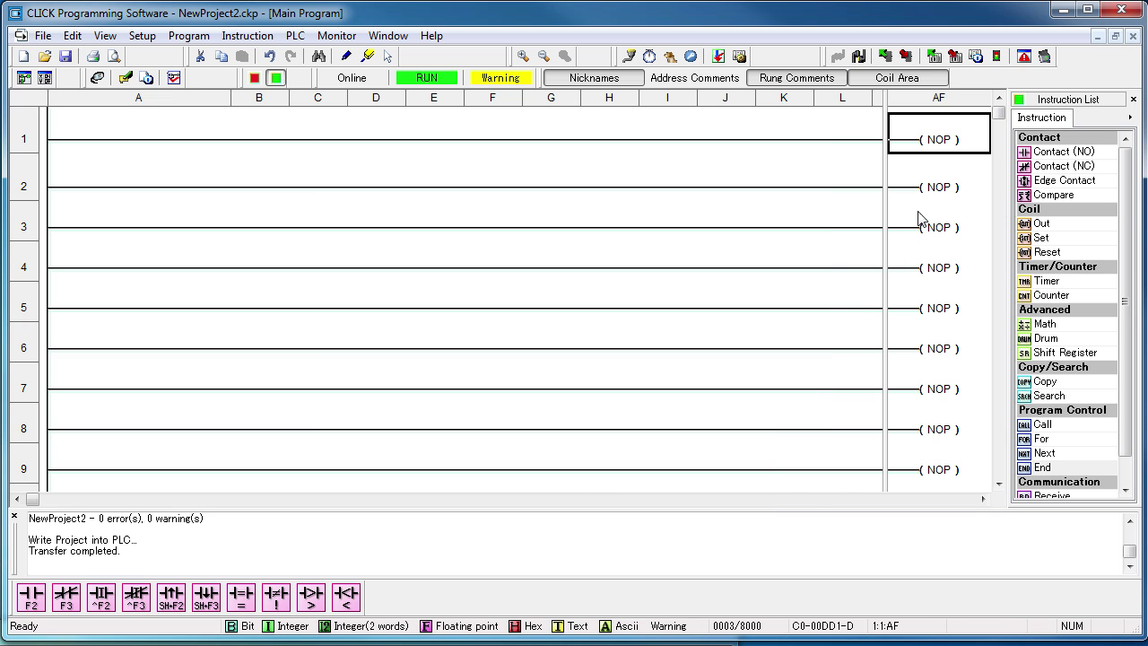
{"action": "left_click_drag", "start_coordinate": [1042, 467], "coordinate": [918, 169]}
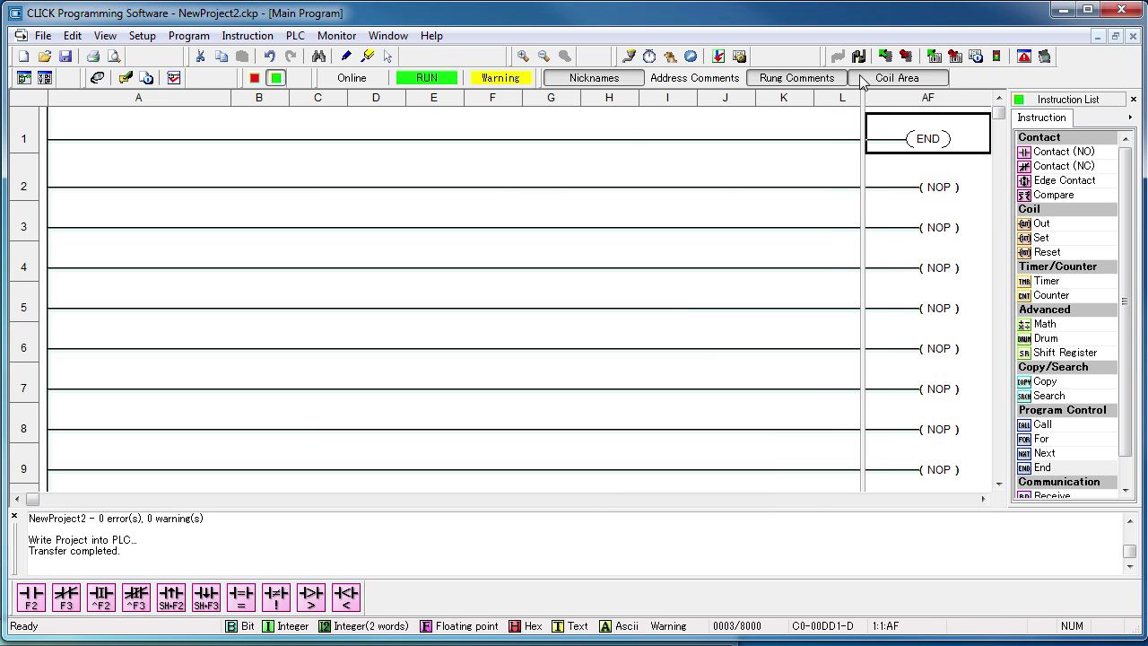
{"action": "left_click", "coordinate": [957, 56]}
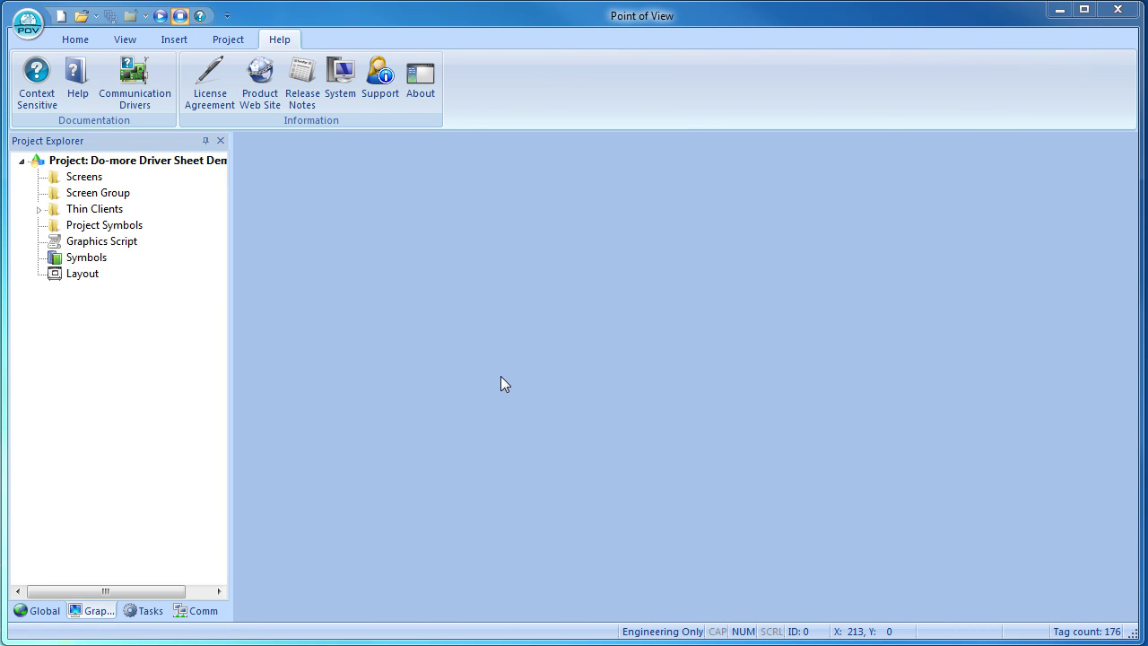
- Add the MODBU Modbus RTU/ASCII driver under Drivers and expand it to show its sheets
{"action": "left_click", "coordinate": [203, 612]}
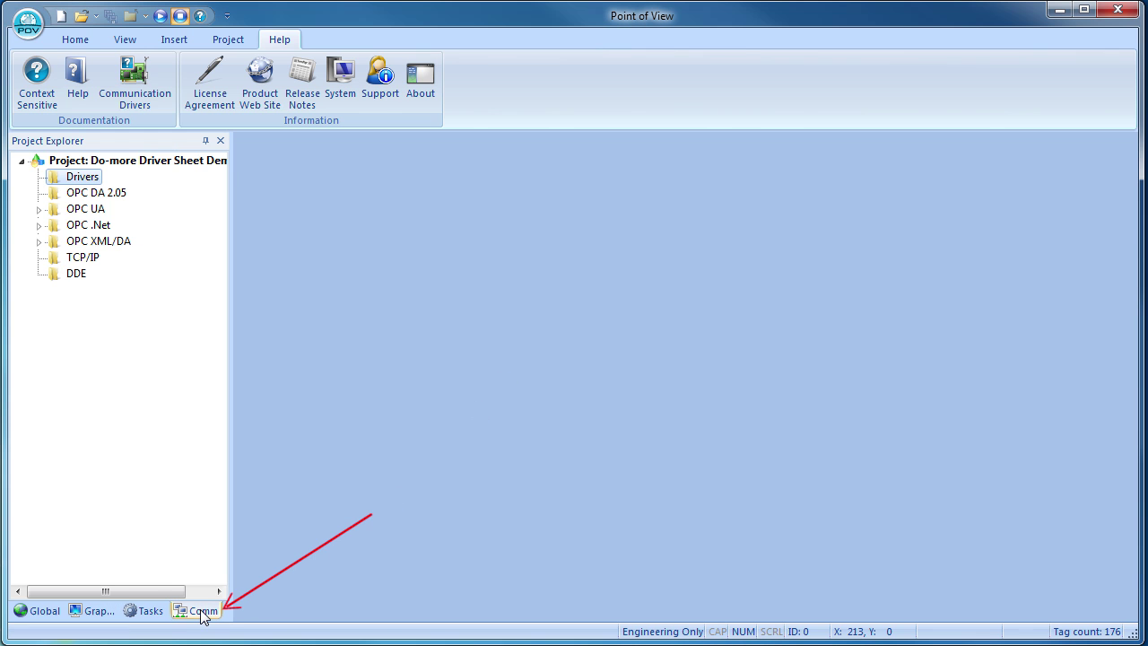
{"action": "right_click", "coordinate": [79, 179]}
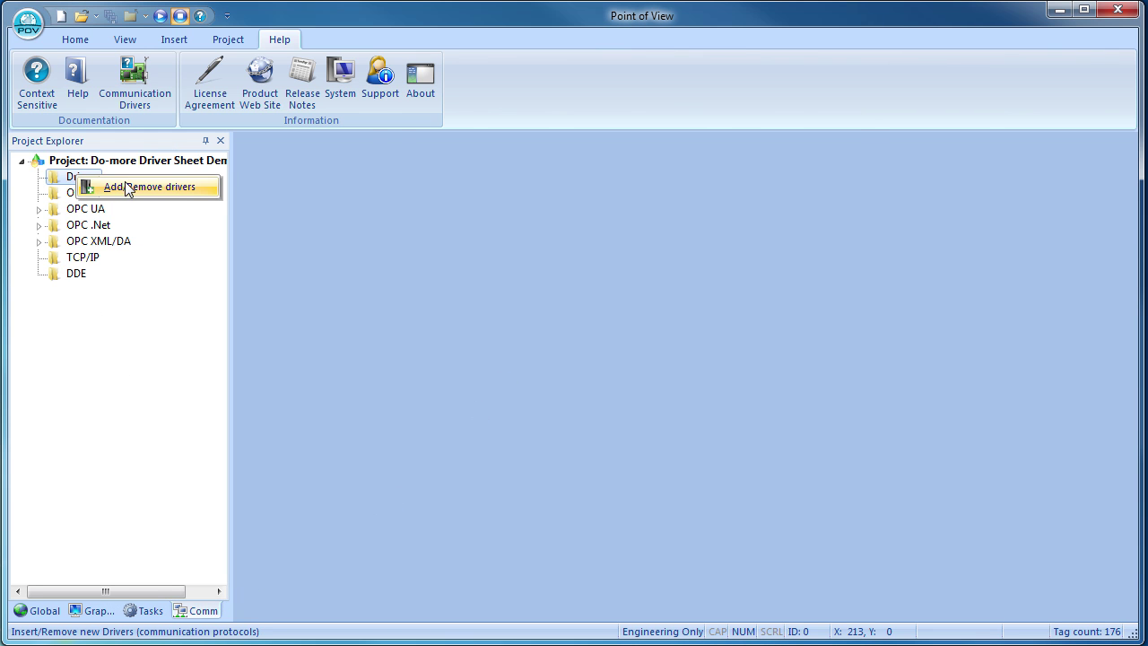
{"action": "left_click", "coordinate": [124, 187]}
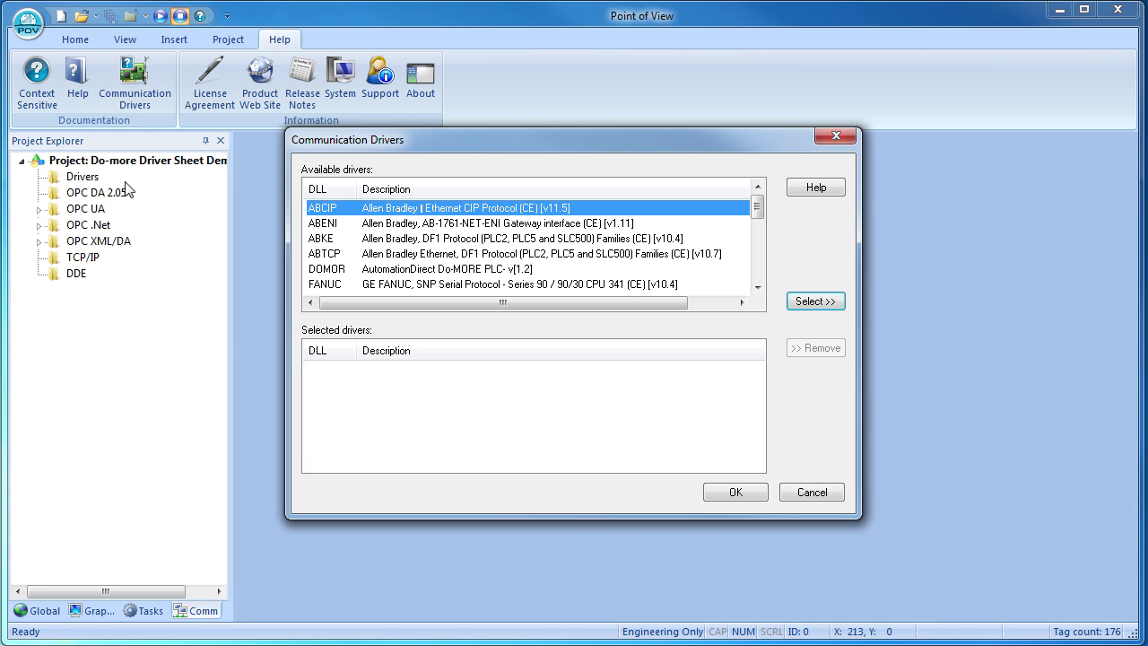
{"action": "left_click", "coordinate": [757, 286]}
{"action": "left_click", "coordinate": [757, 287]}
{"action": "left_click", "coordinate": [758, 287]}
{"action": "left_click", "coordinate": [757, 287]}
{"action": "left_click", "coordinate": [758, 287]}
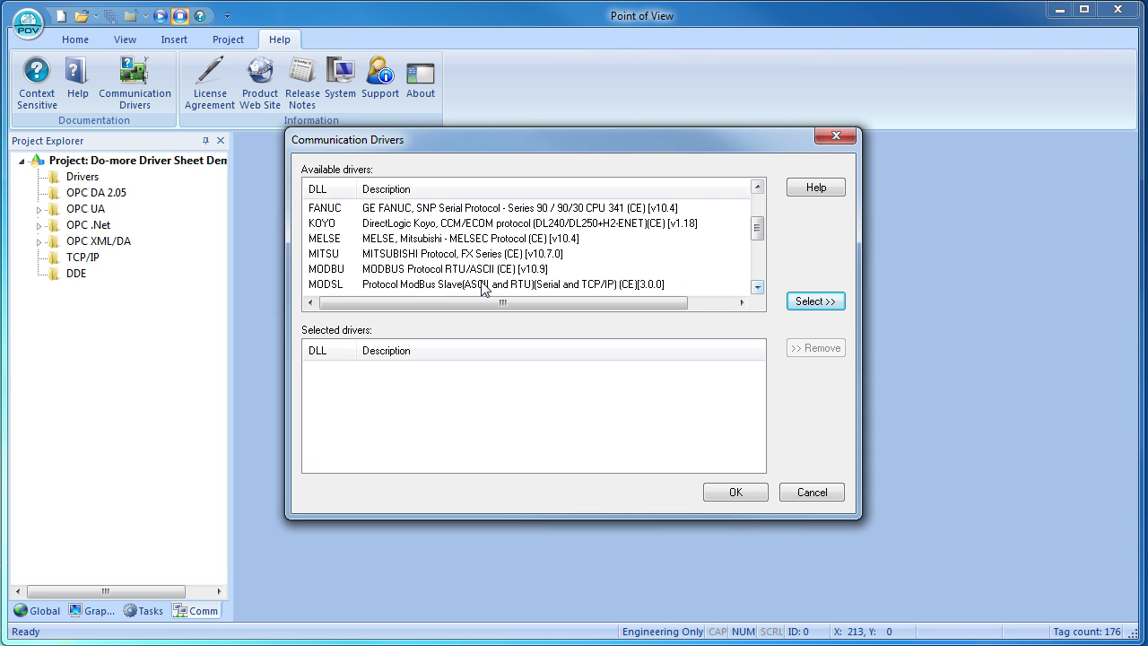
{"action": "left_click", "coordinate": [432, 271]}
{"action": "left_click", "coordinate": [814, 301]}
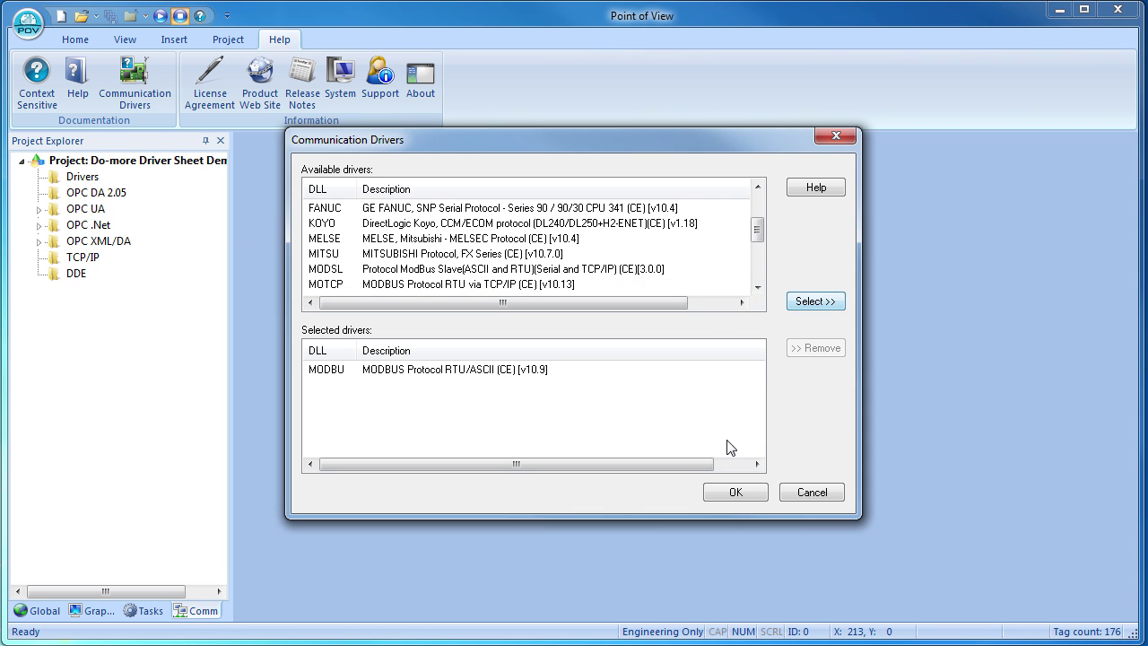
{"action": "left_click", "coordinate": [736, 492]}
{"action": "left_click", "coordinate": [56, 193]}
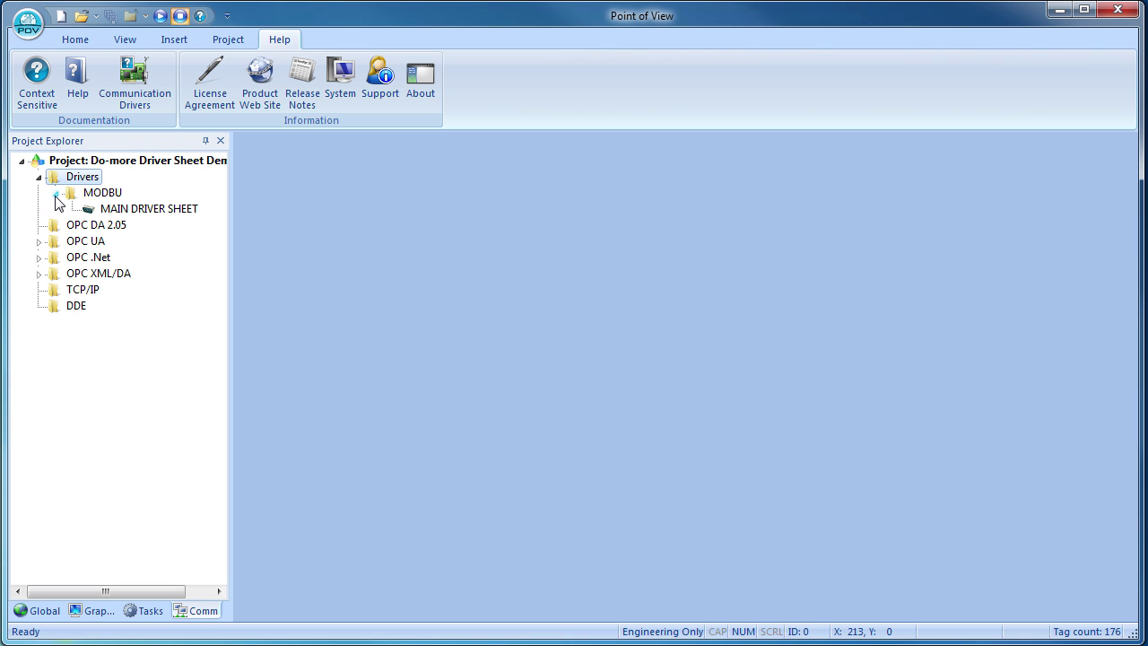
- Open the MAIN DRIVER SHEET and change its description to 'Click Demo'
{"action": "double_click", "coordinate": [133, 209]}
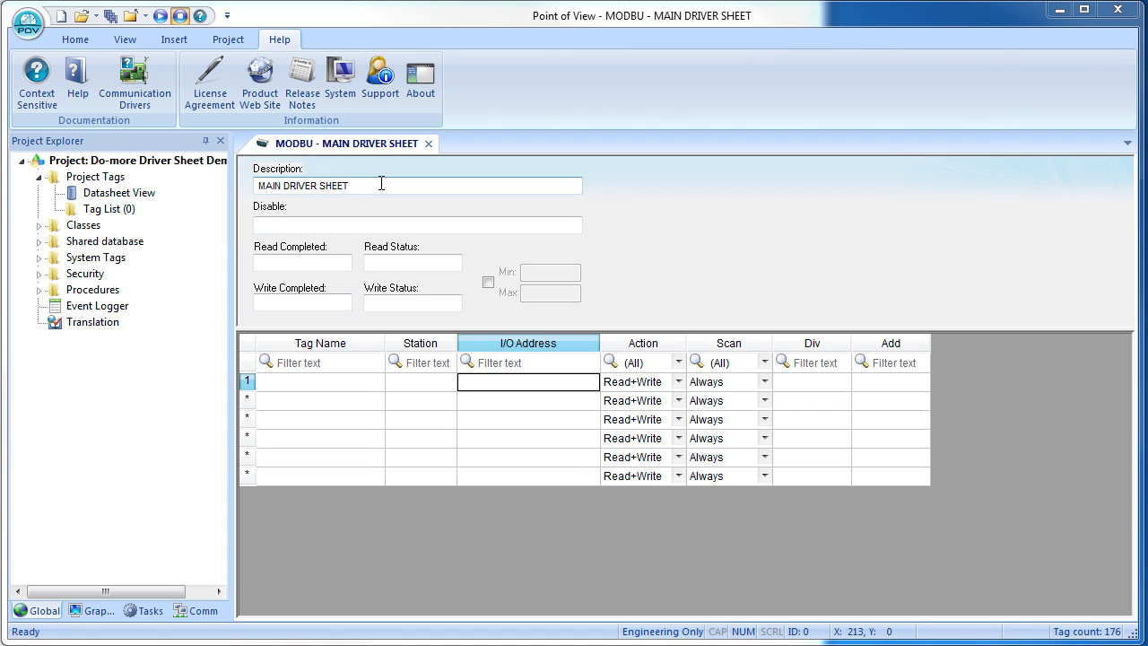
{"action": "left_click_drag", "start_coordinate": [381, 183], "coordinate": [233, 187]}
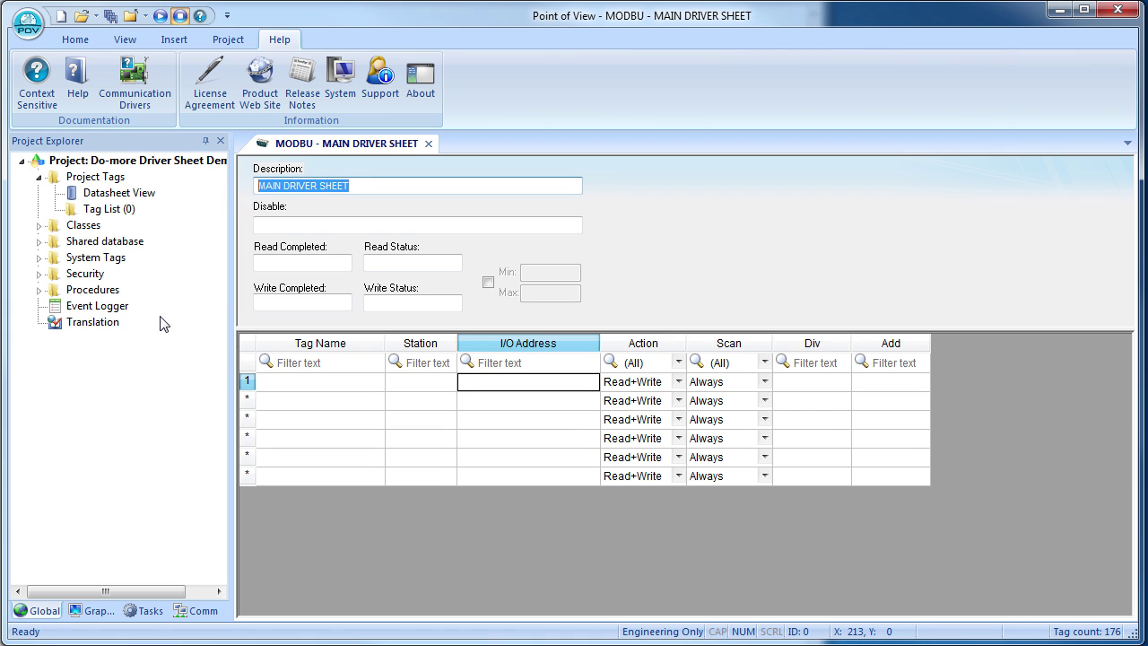
{"action": "type", "text": "Click D"}
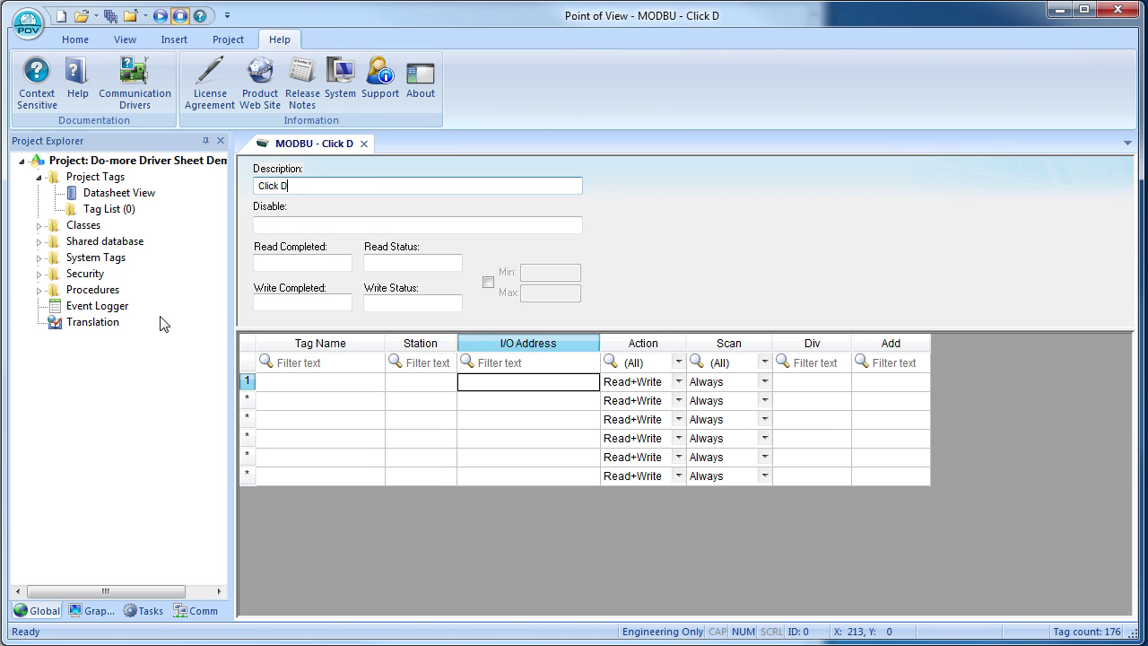
{"action": "type", "text": "emo"}
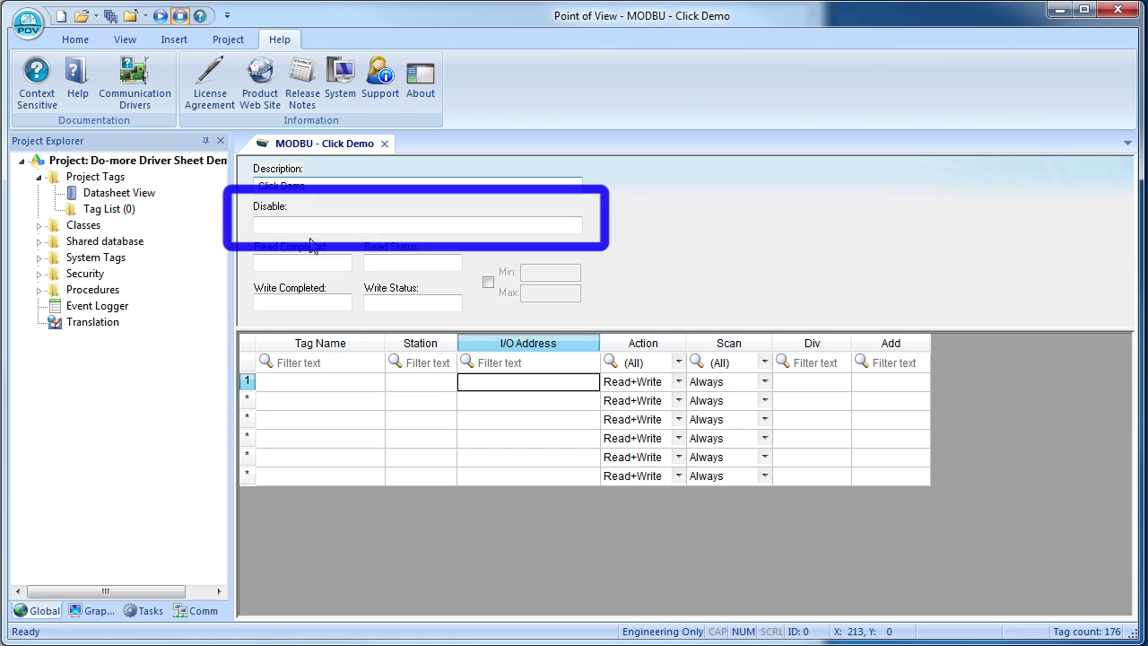
- Set Read Status to a new integer tag ClickReadStatus
{"action": "key", "text": "Tab"}
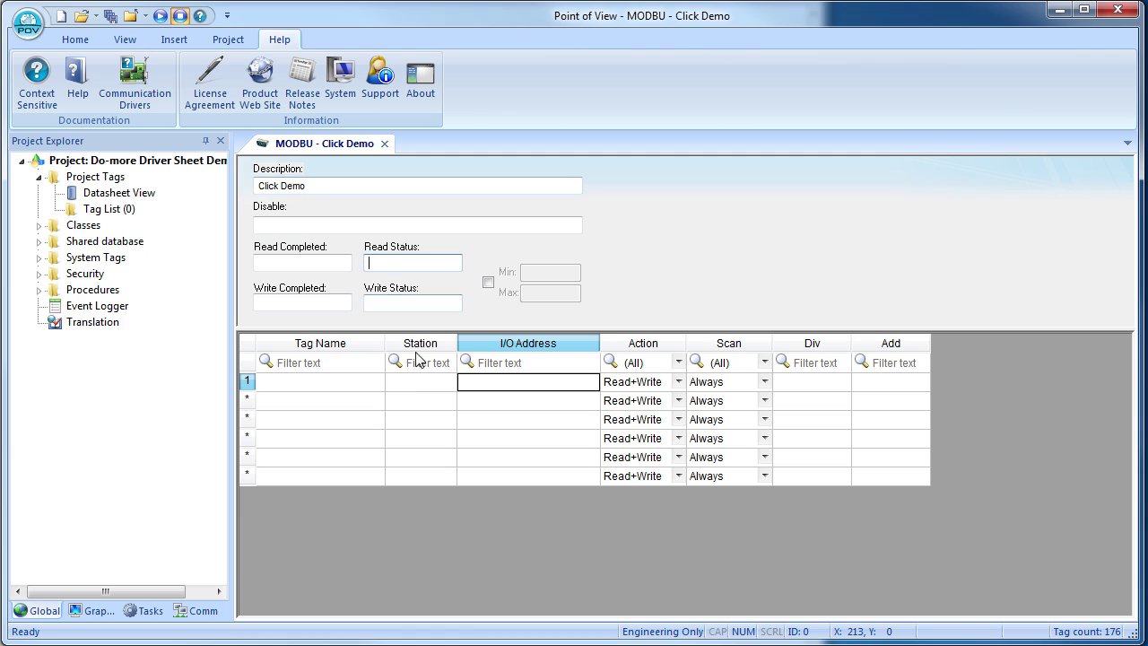
{"action": "type", "text": "ClickReadStatus"}
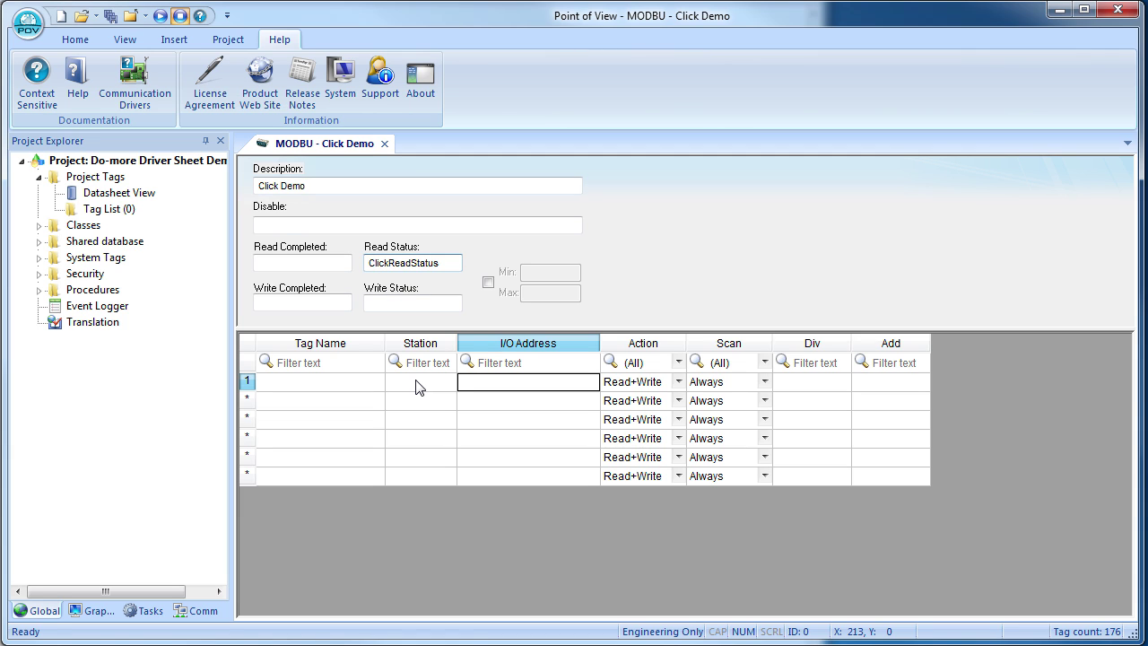
{"action": "left_click", "coordinate": [460, 307]}
{"action": "left_click", "coordinate": [451, 420]}
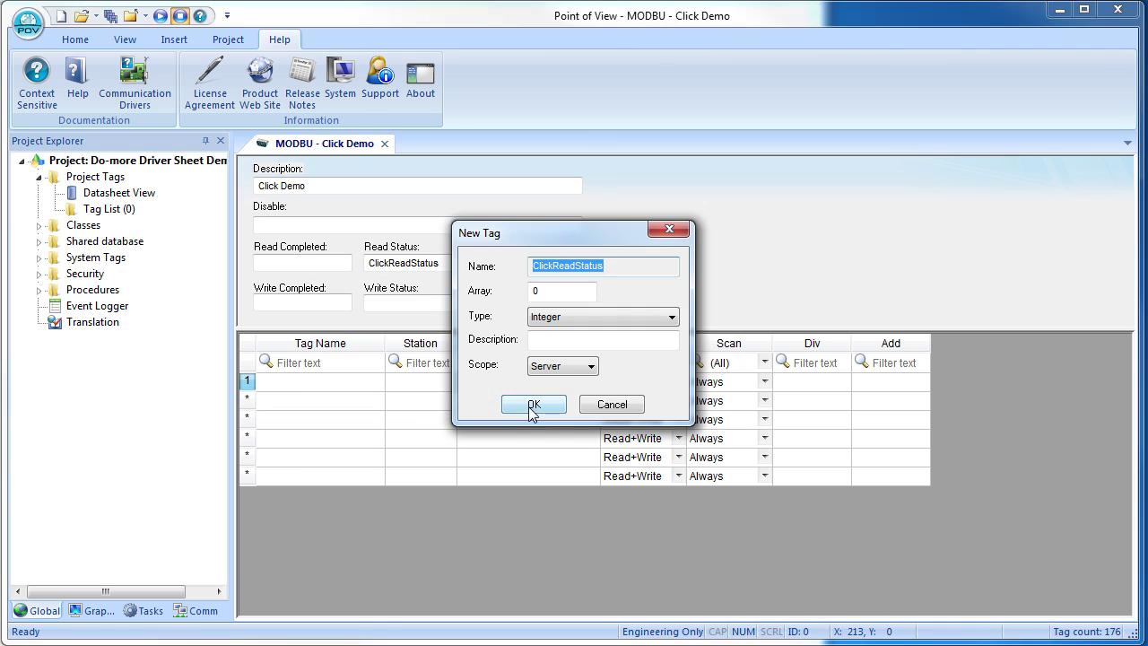
{"action": "left_click", "coordinate": [530, 405]}
- Set Write Status to a new tag ClickWriteStatus
{"action": "left_click", "coordinate": [413, 301]}
{"action": "type", "text": "ClickW"}
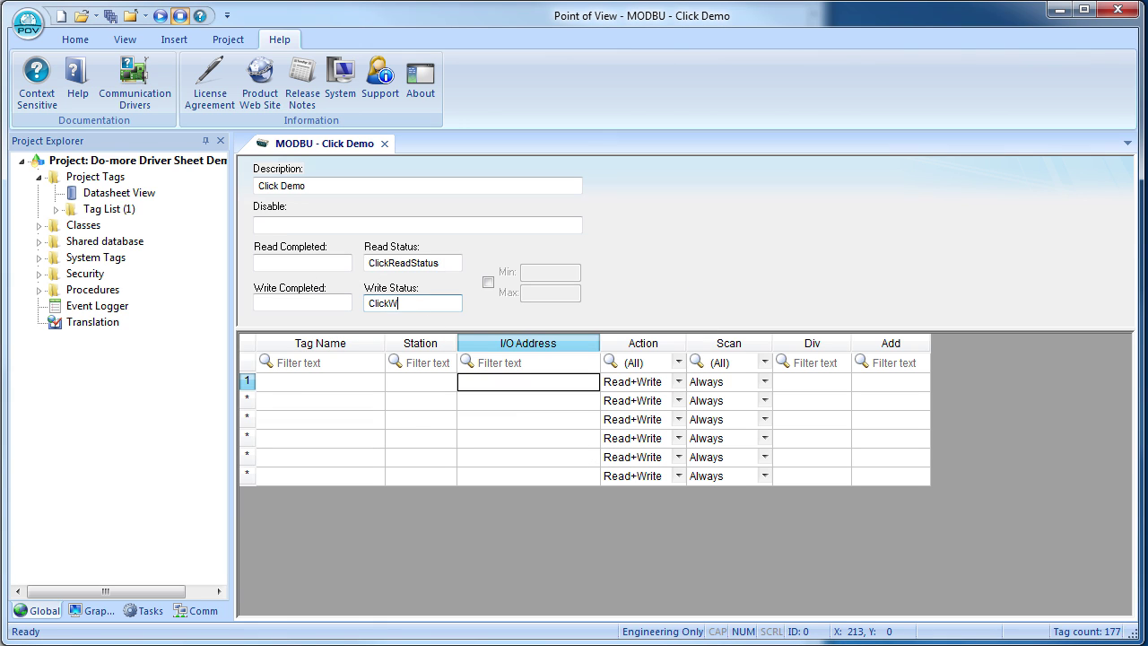
{"action": "type", "text": "riteStatus"}
{"action": "key", "text": "Return"}
{"action": "left_click", "coordinate": [451, 422]}
{"action": "left_click", "coordinate": [530, 405]}
- Create a new tag Y1 as row 1's tag name
{"action": "left_click", "coordinate": [328, 382]}
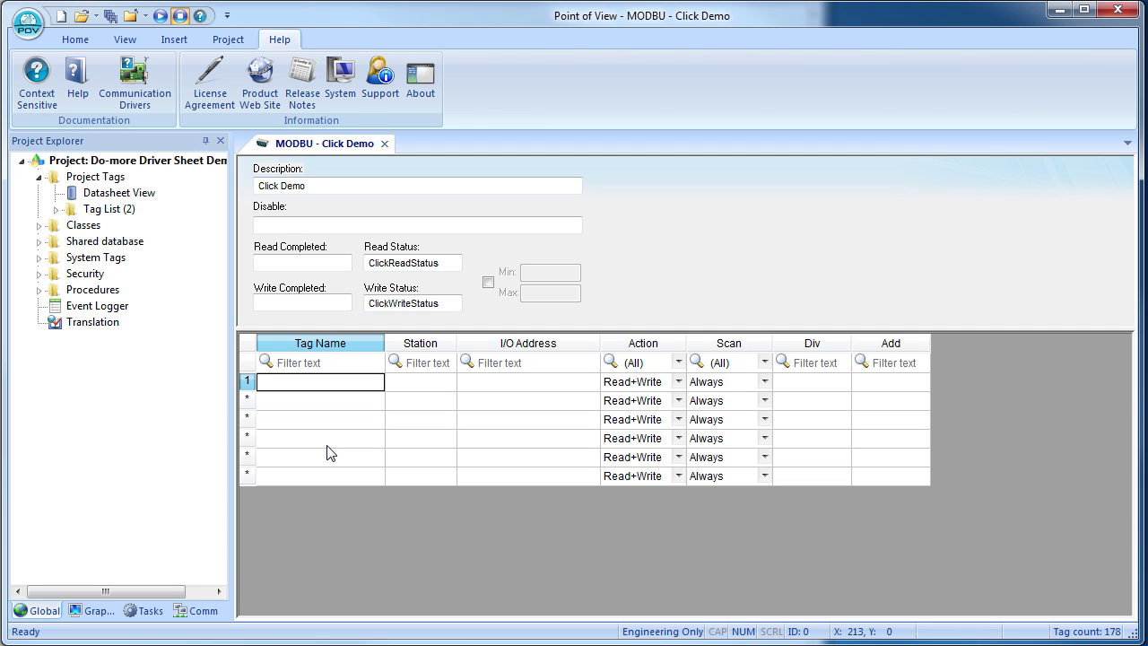
{"action": "type", "text": "Y1"}
{"action": "key", "text": "Return"}
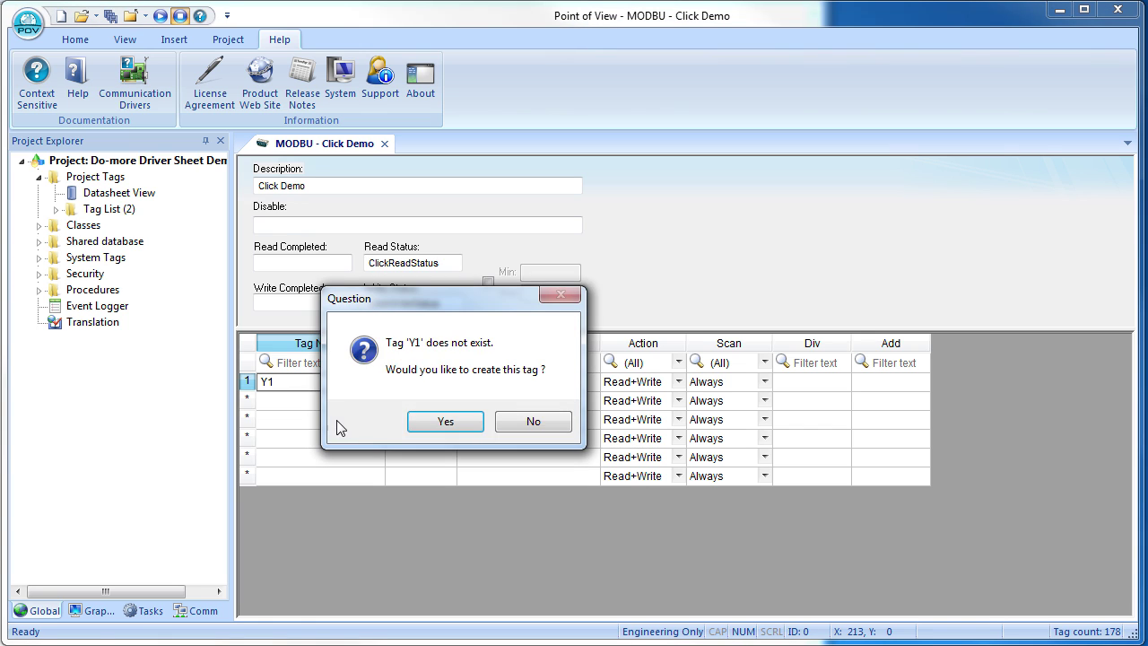
{"action": "left_click", "coordinate": [439, 420]}
{"action": "left_click", "coordinate": [532, 405]}
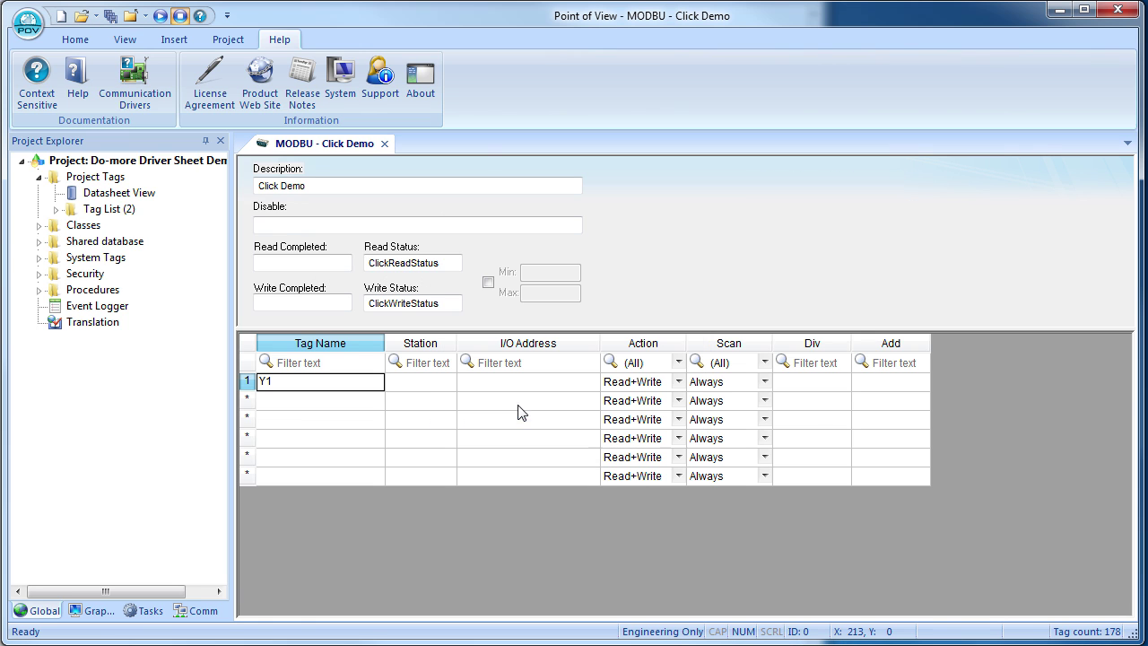
- Set Y1's station number to 2 and move to its I/O address
{"action": "left_click", "coordinate": [430, 386]}
{"action": "type", "text": "2"}
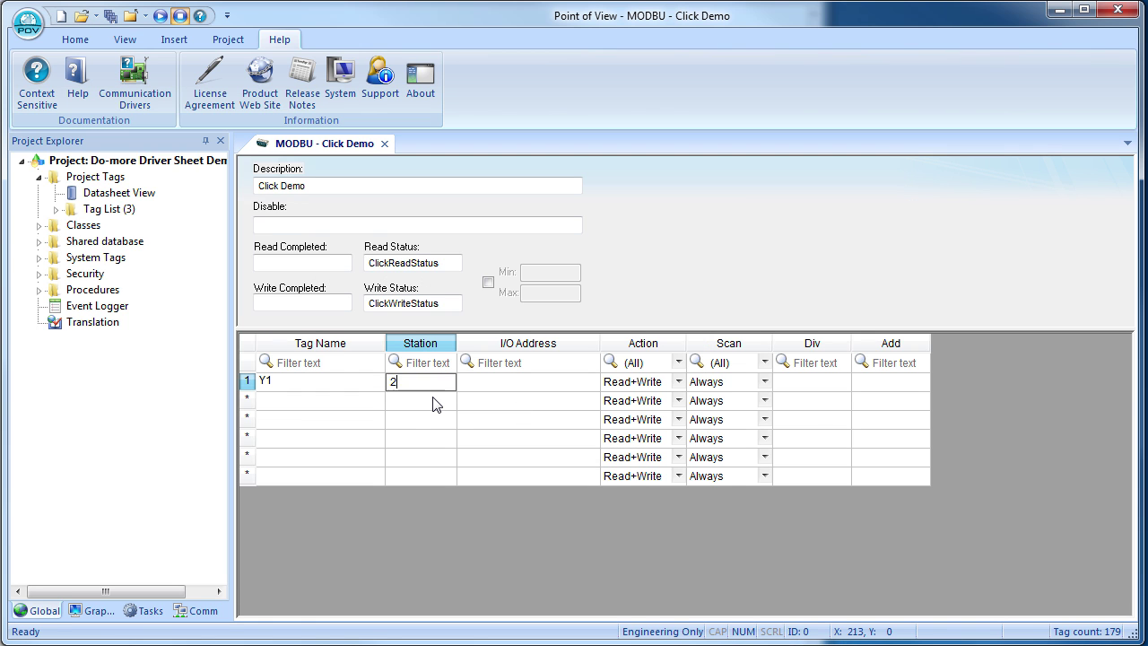
{"action": "left_click", "coordinate": [434, 404]}
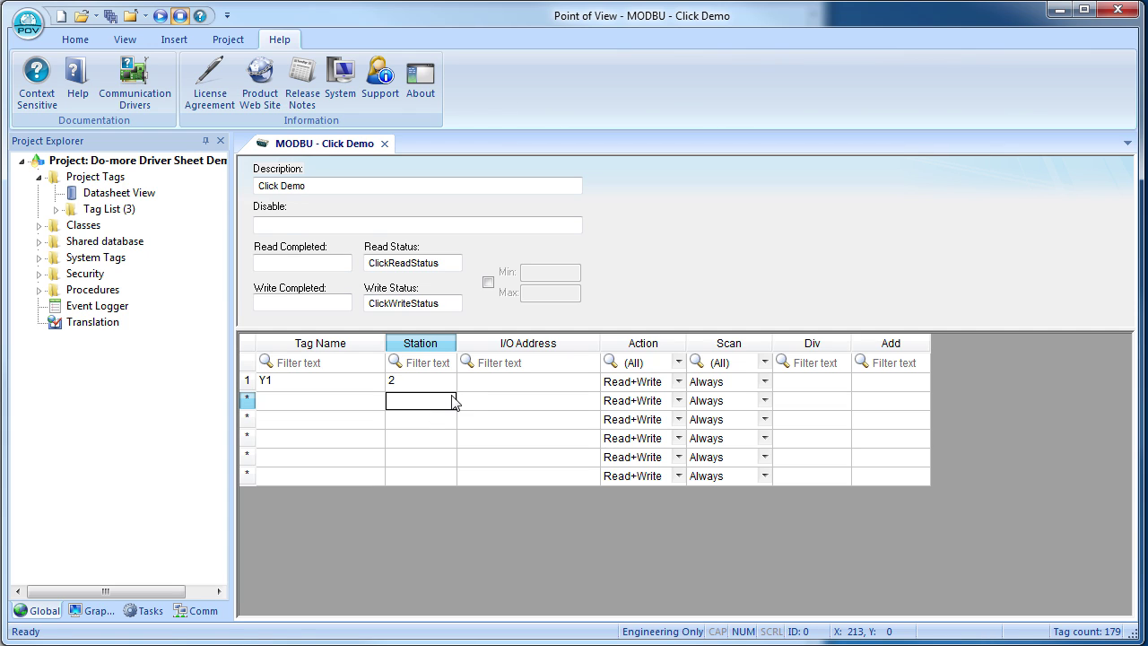
{"action": "left_click", "coordinate": [475, 382]}
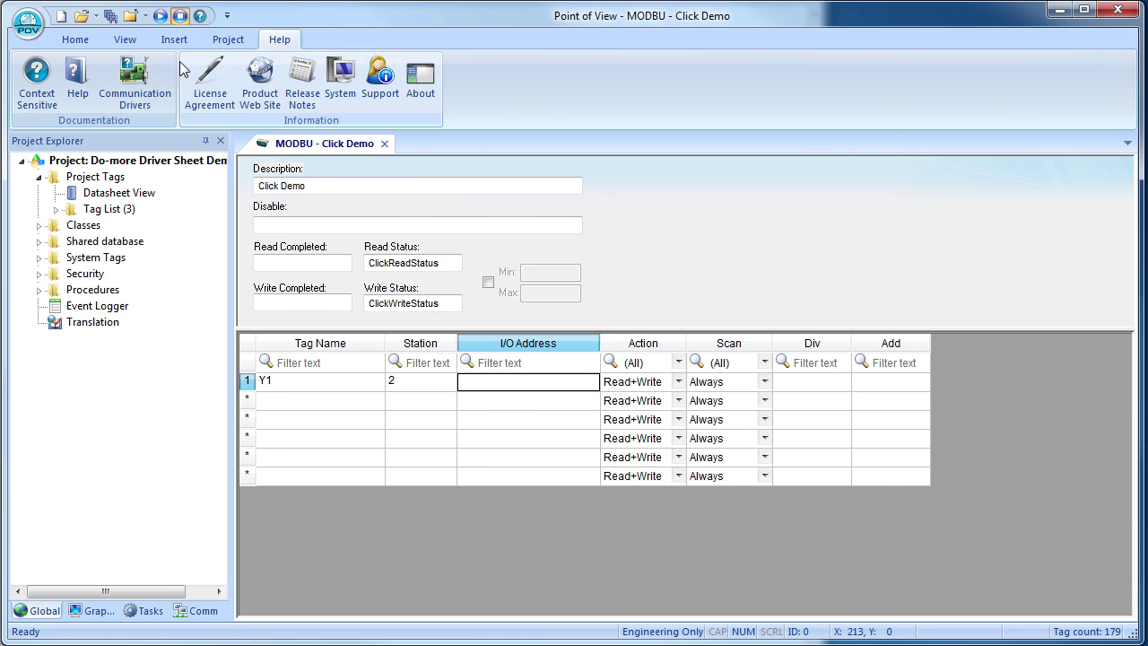
{"action": "left_click", "coordinate": [134, 79]}
- Consult the MODBU driver manual and enter the 0X: prefix in Y1's I/O address
{"action": "left_click", "coordinate": [307, 297]}
{"action": "double_click", "coordinate": [307, 297]}
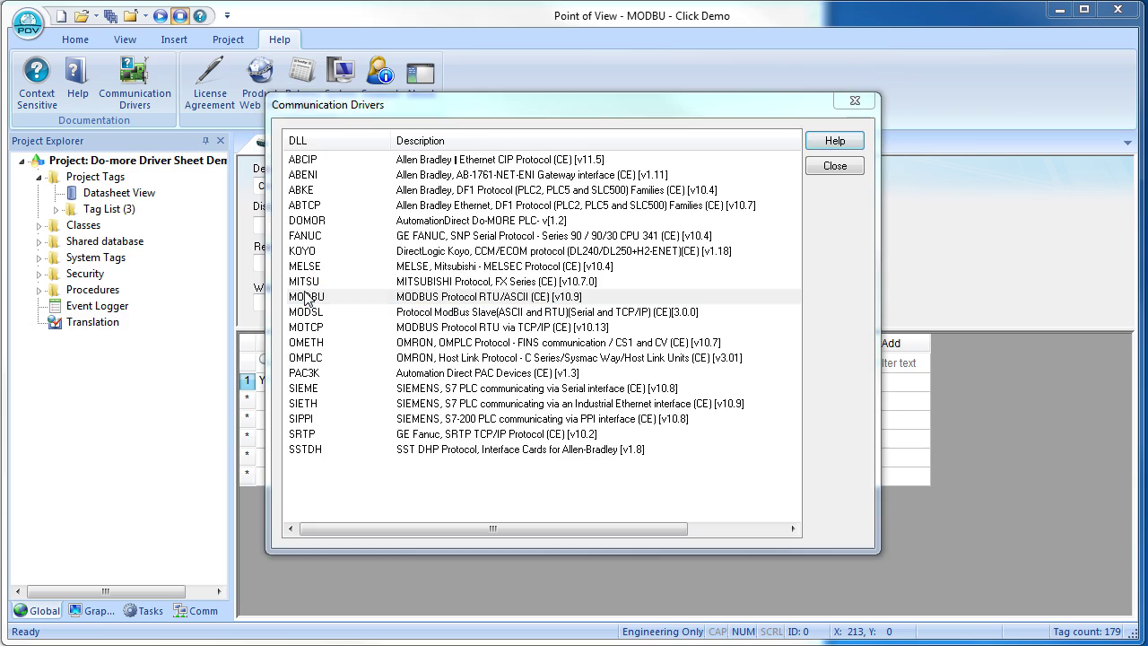
{"action": "scroll", "coordinate": [653, 382], "scroll_direction": "down", "scroll_amount": 10}
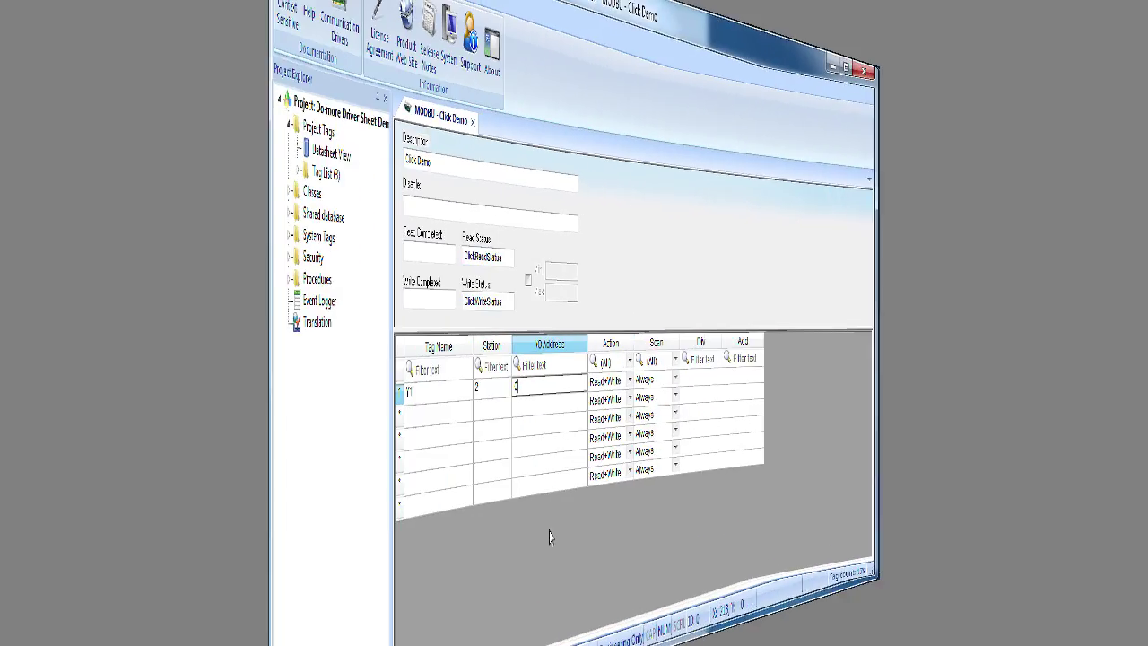
{"action": "type", "text": "X:"}
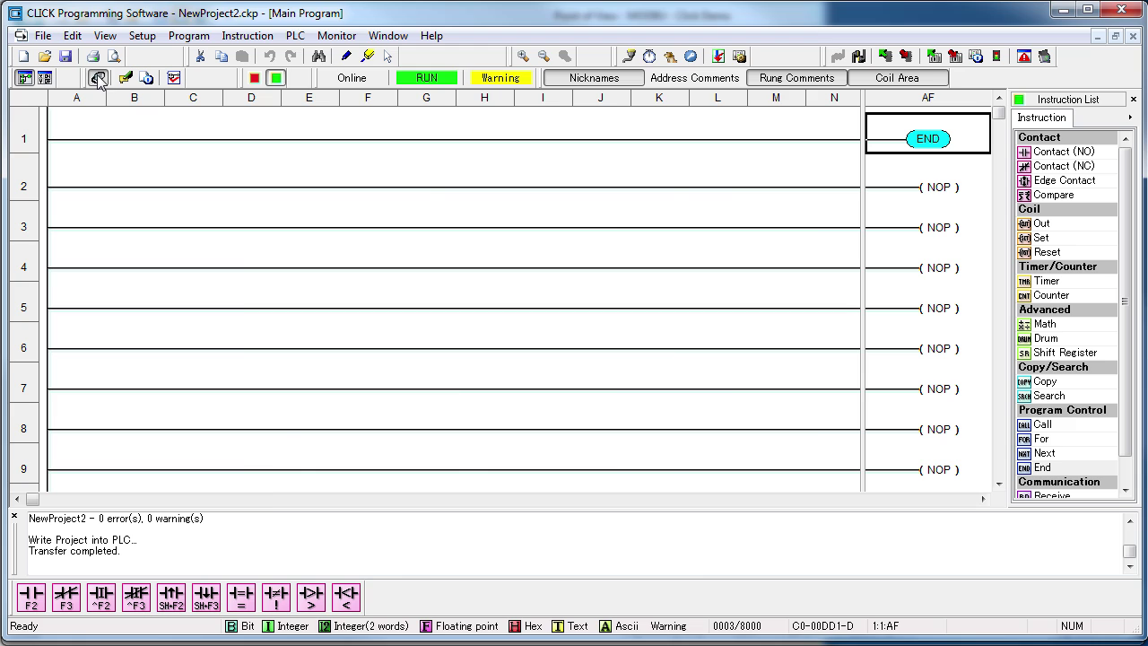
{"action": "left_click", "coordinate": [98, 79]}
- Show the Y outputs with their MODBUS addresses to find Y001's address
{"action": "left_click", "coordinate": [287, 171]}
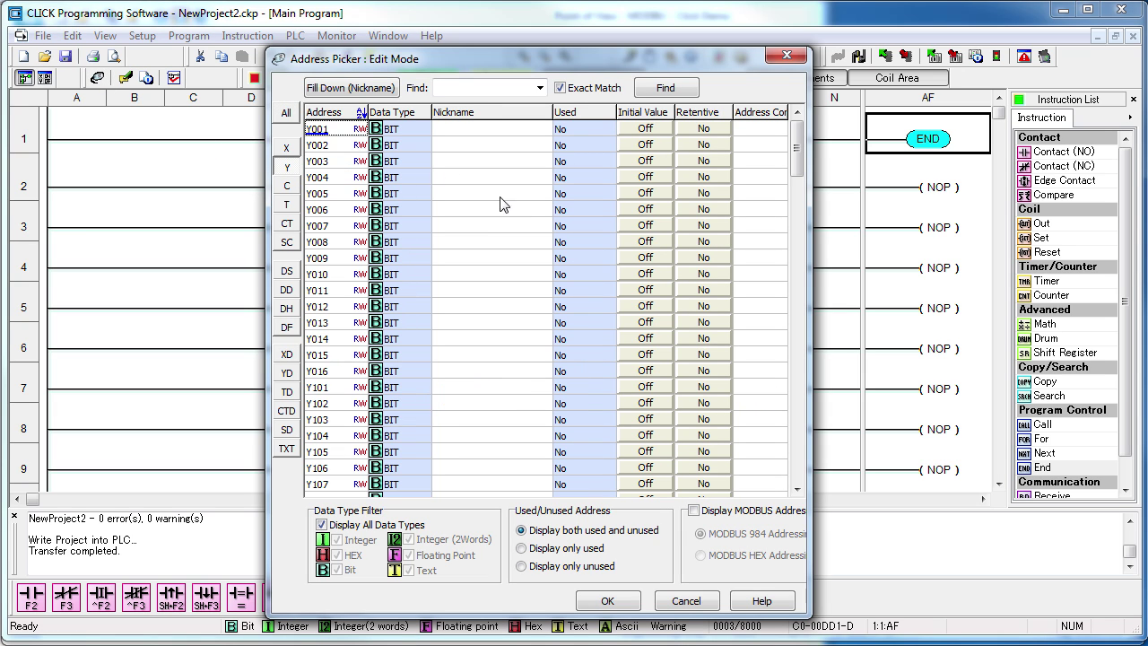
{"action": "left_click", "coordinate": [693, 510]}
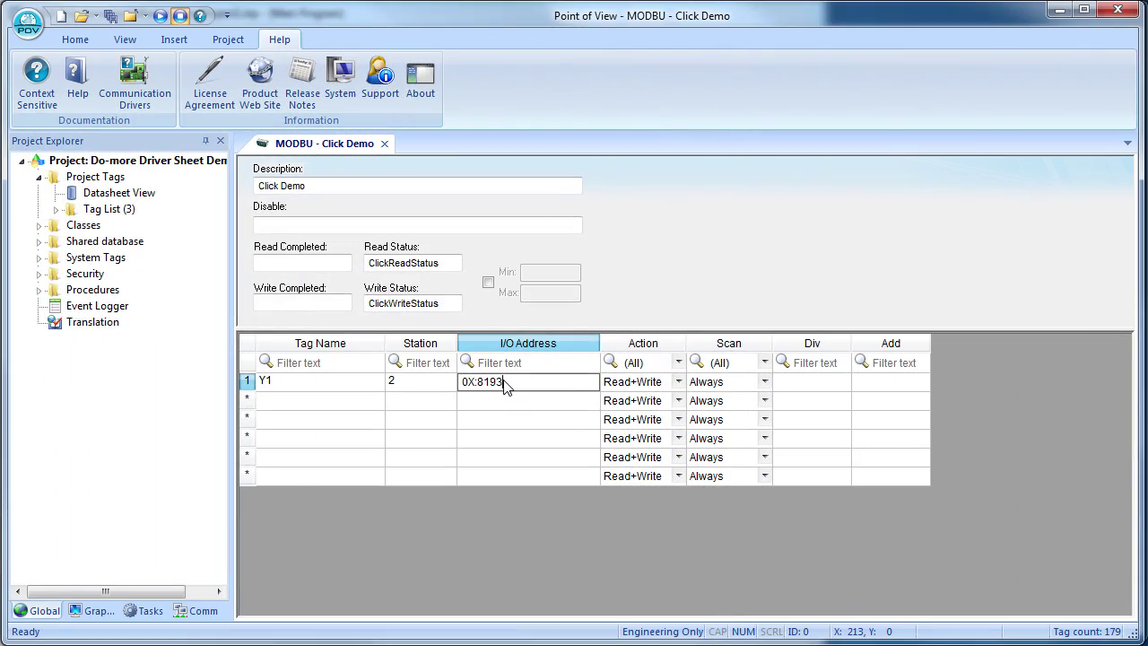
- Commit Y1's address 0X:8193, keeping Read+Write action and Always scan
{"action": "left_click", "coordinate": [677, 388]}
{"action": "left_click", "coordinate": [678, 388]}
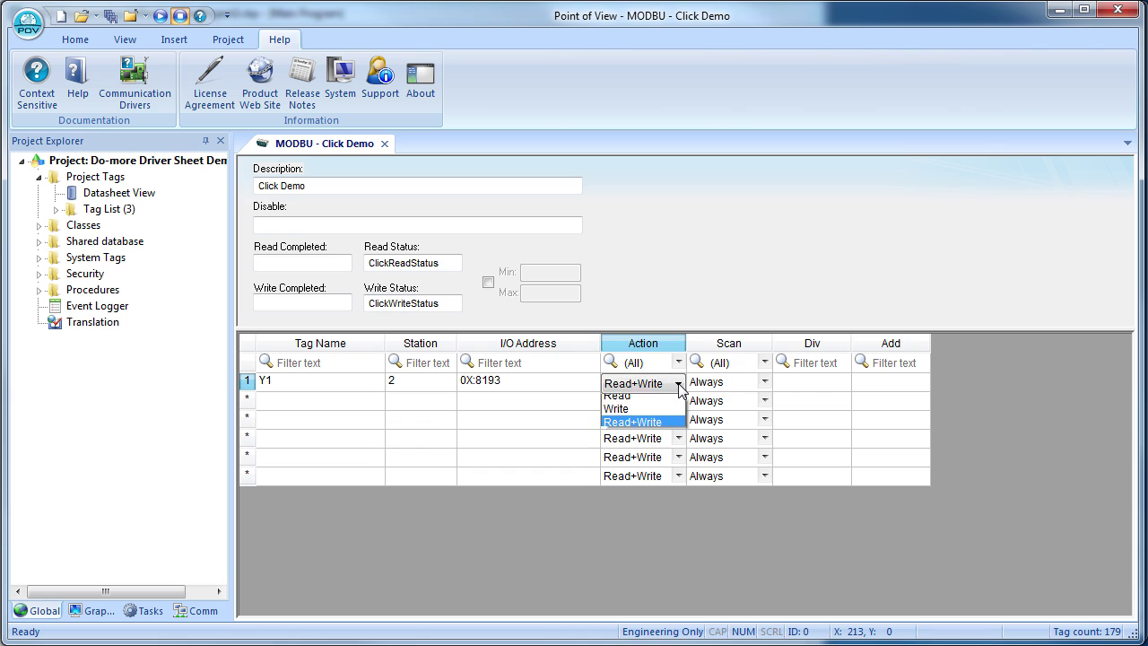
{"action": "left_click", "coordinate": [679, 388]}
{"action": "left_click", "coordinate": [767, 387]}
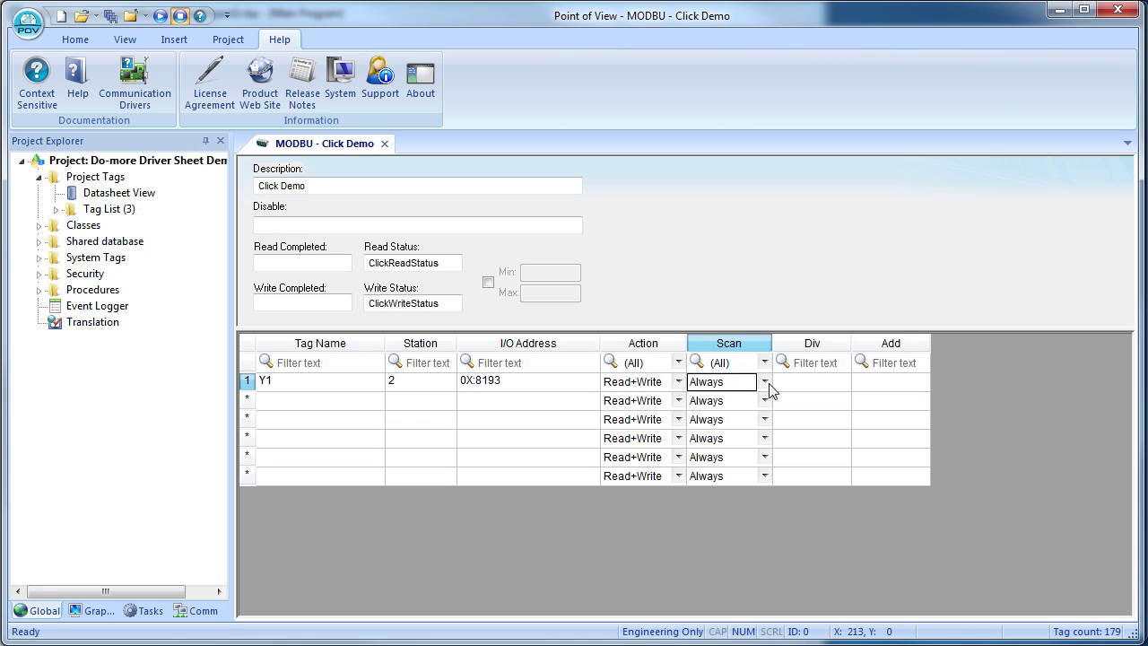
{"action": "left_click", "coordinate": [765, 383]}
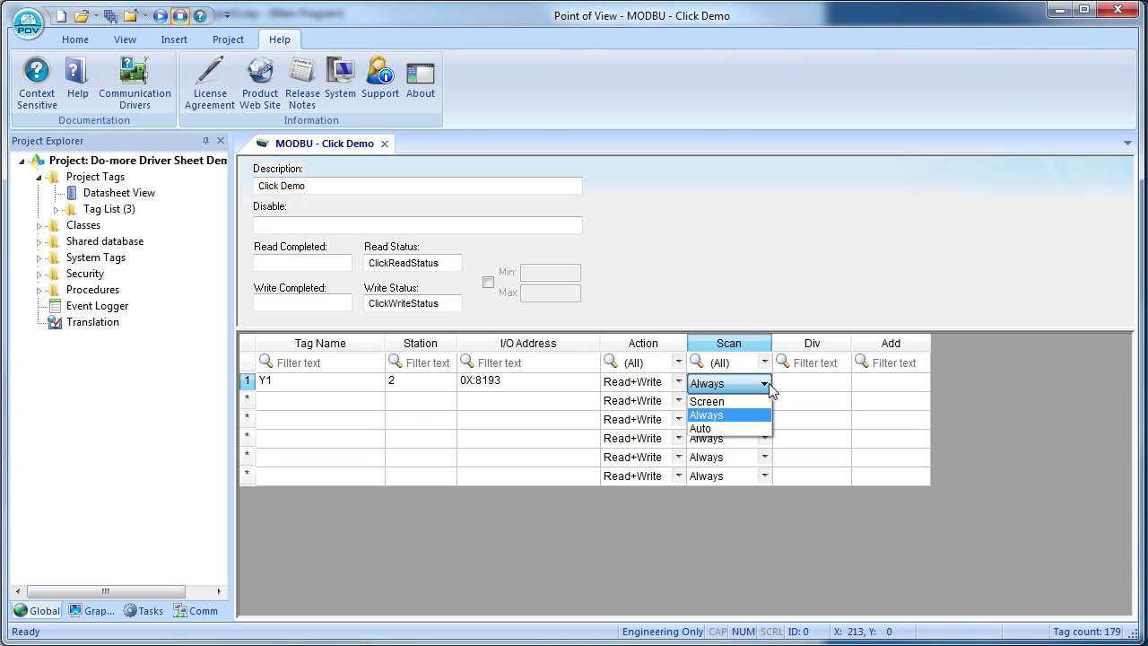
{"action": "left_click", "coordinate": [735, 418]}
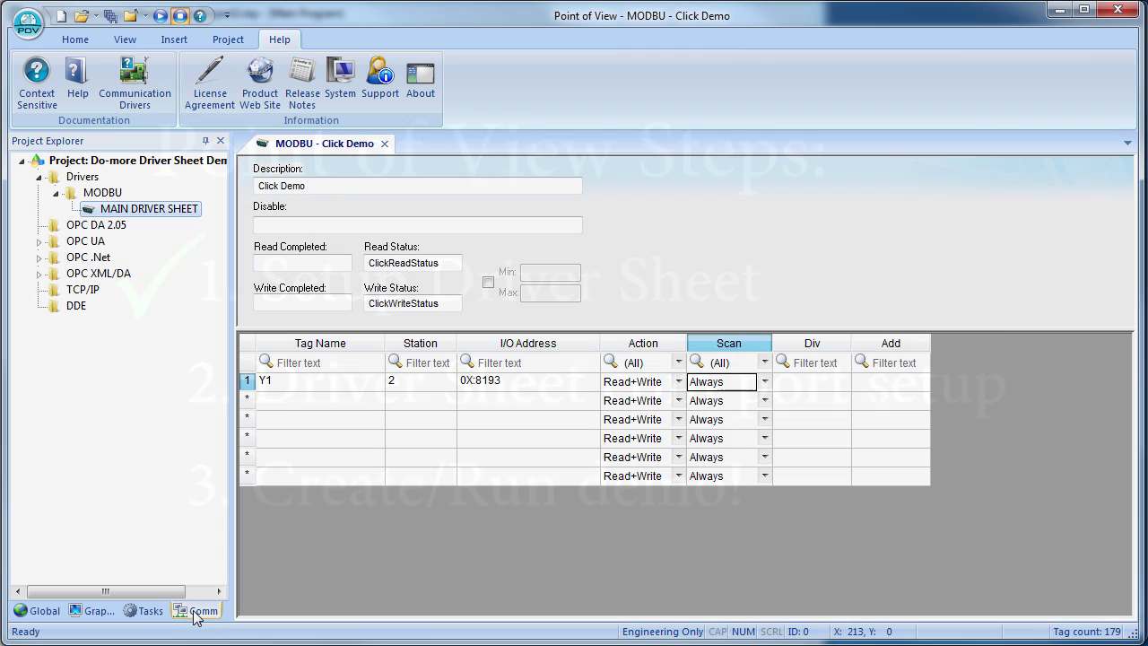
- Confirm MODBU settings: COM5, 38400 baud, 8 data bits, odd parity, 1 stop bit, RTU, Unsigned
{"action": "right_click", "coordinate": [104, 197]}
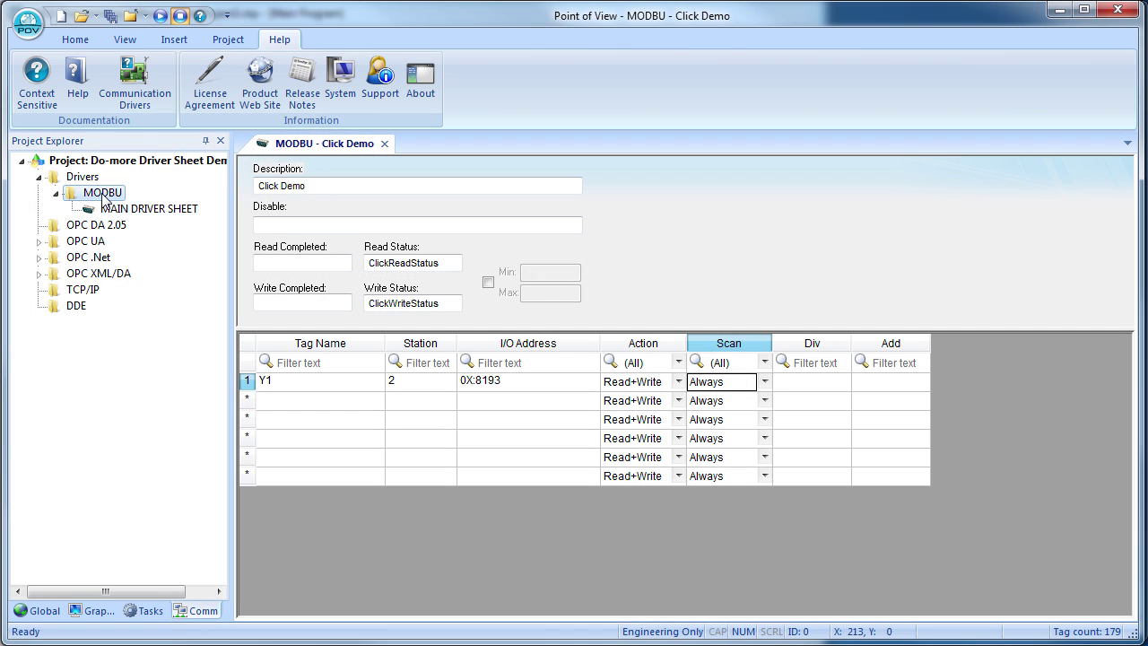
{"action": "left_click", "coordinate": [139, 234]}
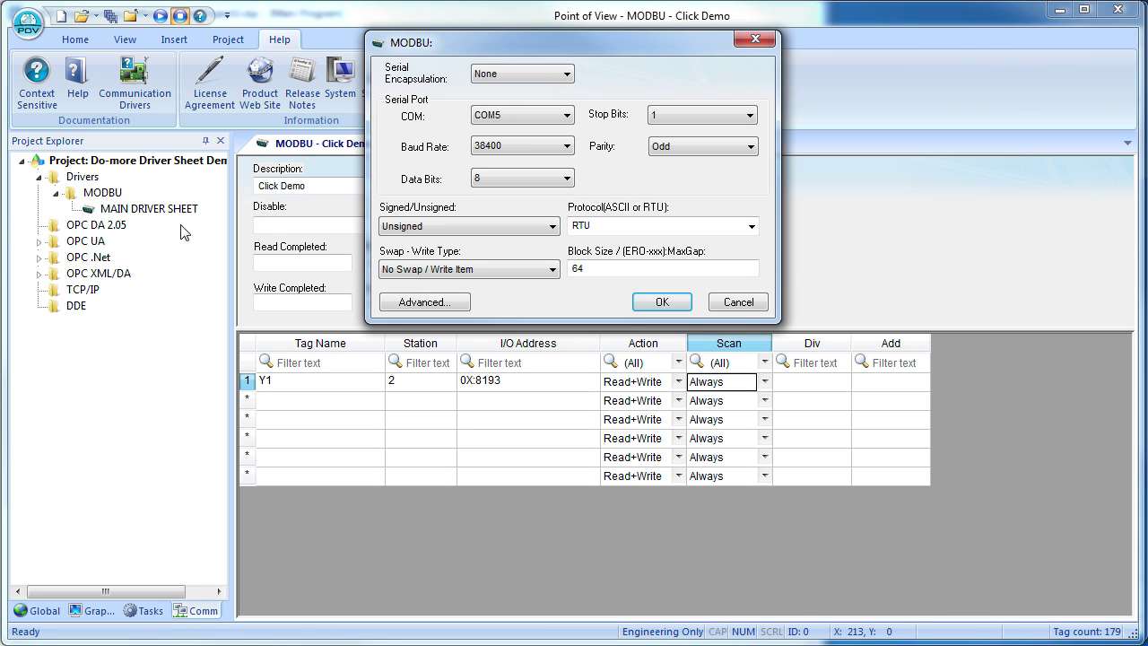
{"action": "left_click", "coordinate": [568, 115]}
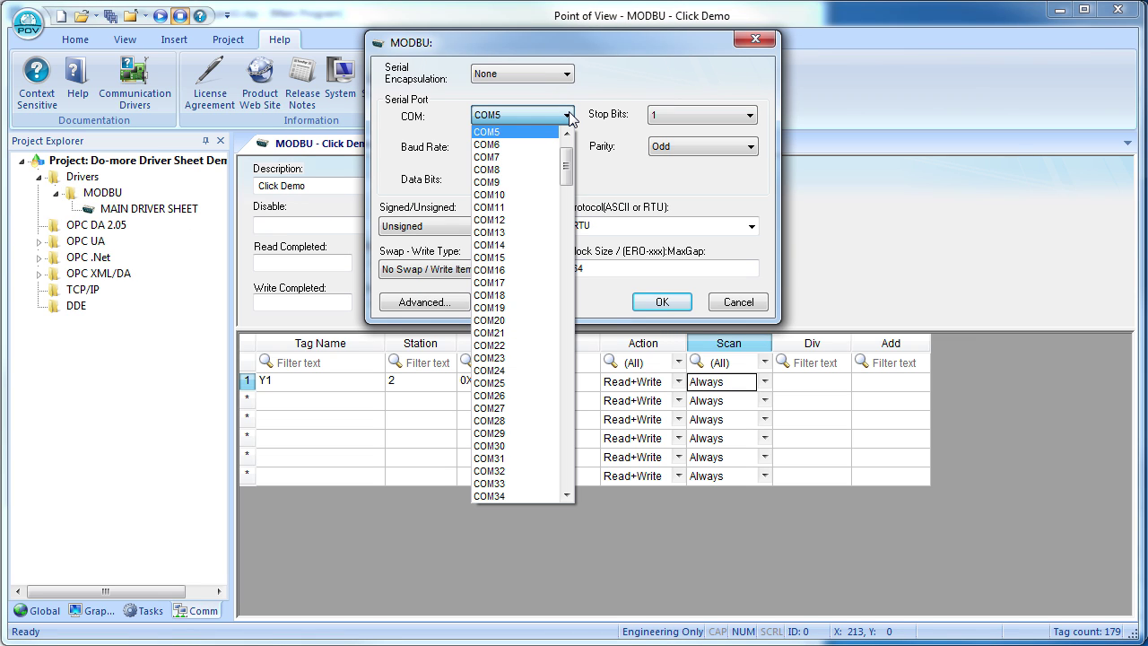
{"action": "left_click", "coordinate": [493, 134]}
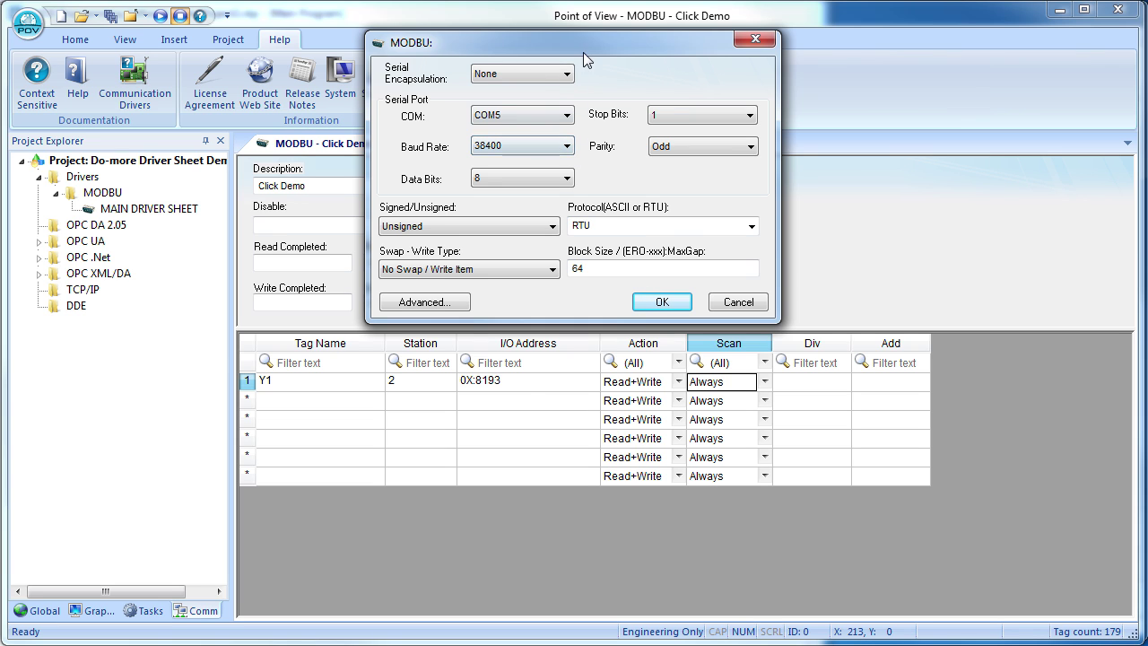
{"action": "left_click_drag", "start_coordinate": [584, 39], "coordinate": [260, 120]}
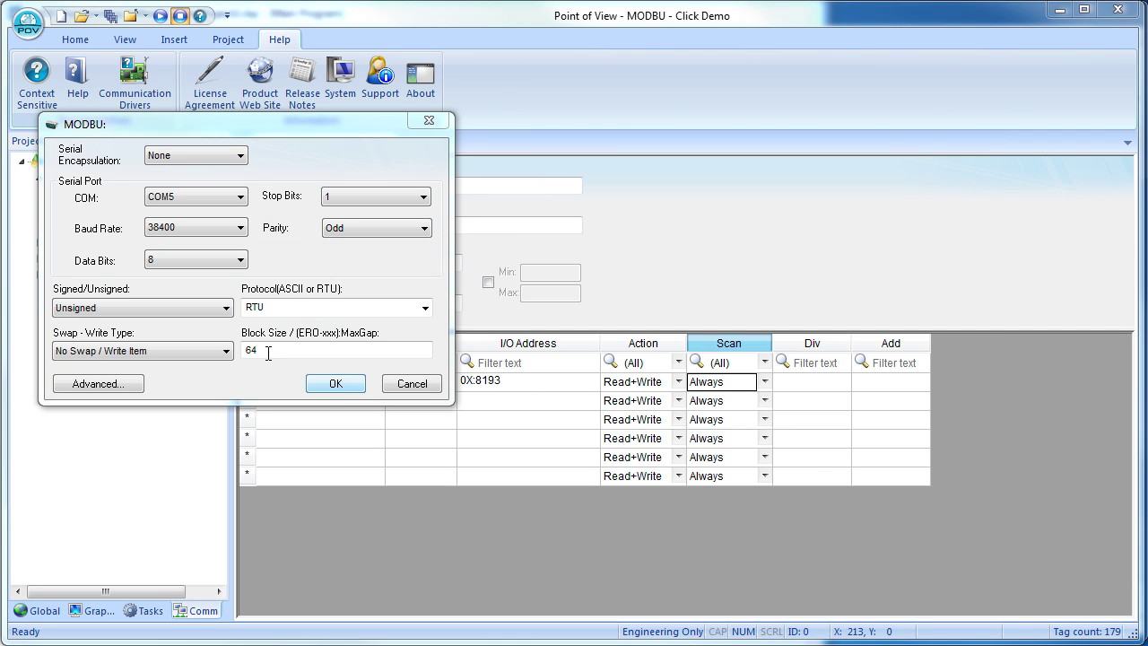
{"action": "left_click", "coordinate": [224, 308]}
{"action": "left_click", "coordinate": [224, 308]}
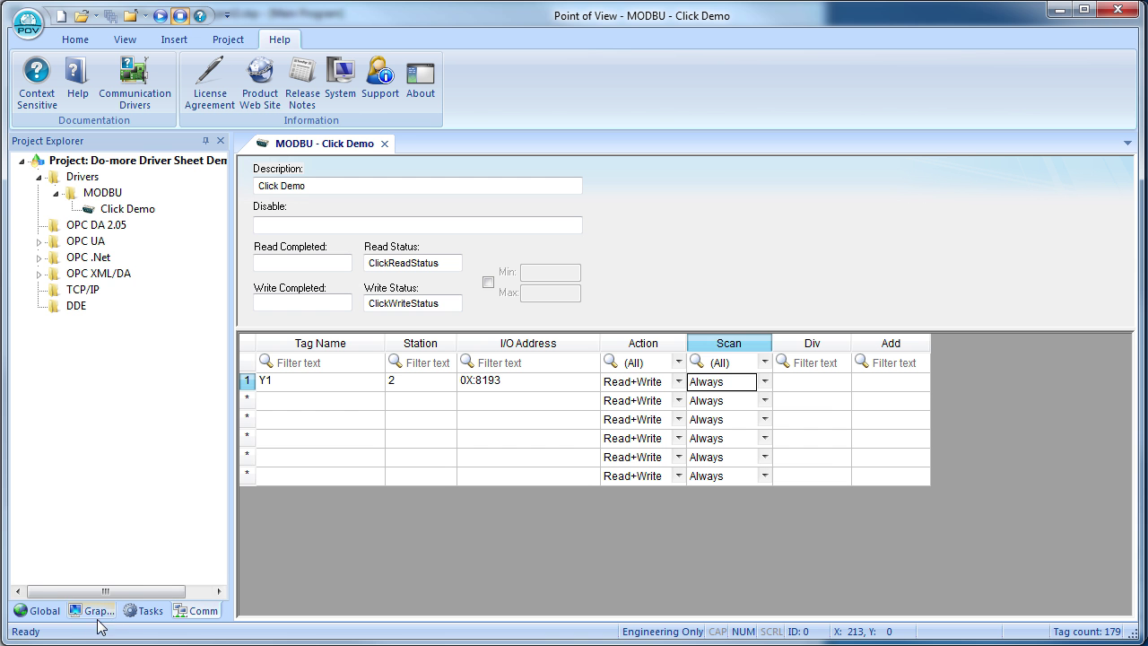
- Insert a new screen named 'Click Demo'
{"action": "left_click", "coordinate": [95, 611]}
{"action": "left_click", "coordinate": [111, 190]}
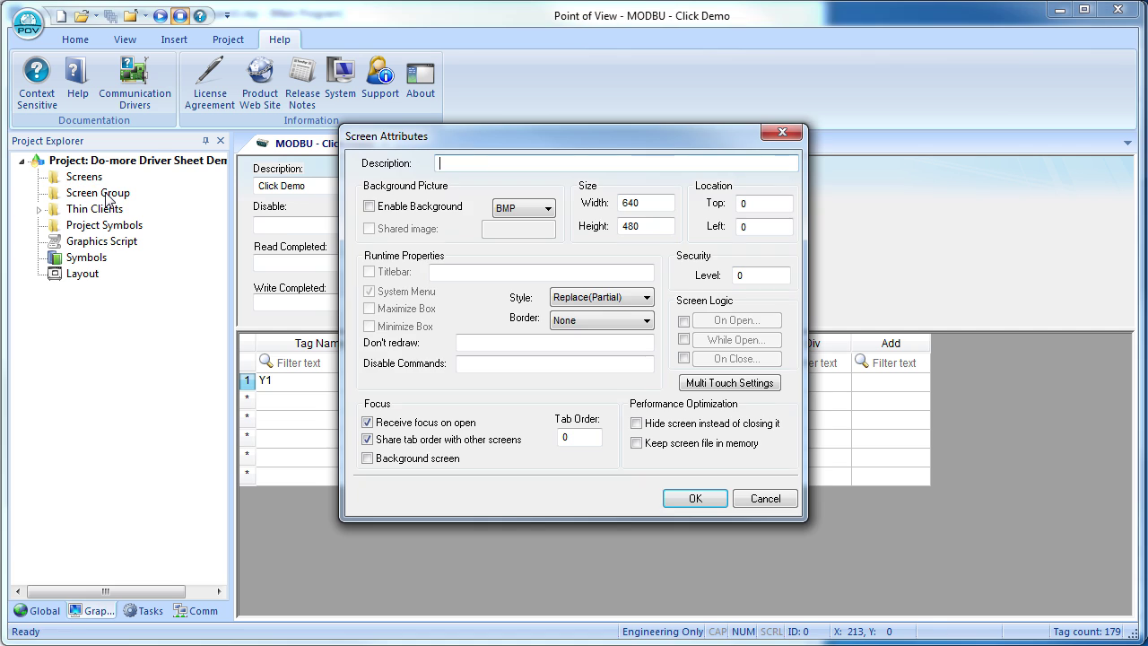
{"action": "type", "text": "Click Demo"}
{"action": "left_click", "coordinate": [722, 500]}
- Place a green round pushbutton symbol linked to the Y1 tag
{"action": "double_click", "coordinate": [61, 259]}
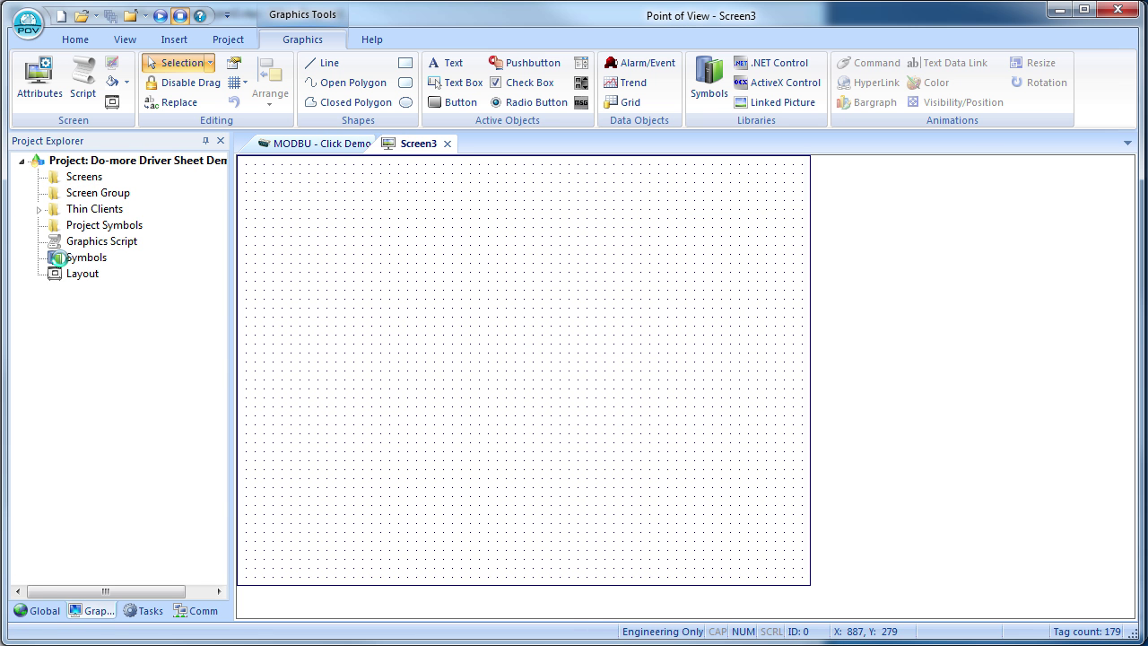
{"action": "double_click", "coordinate": [1036, 259]}
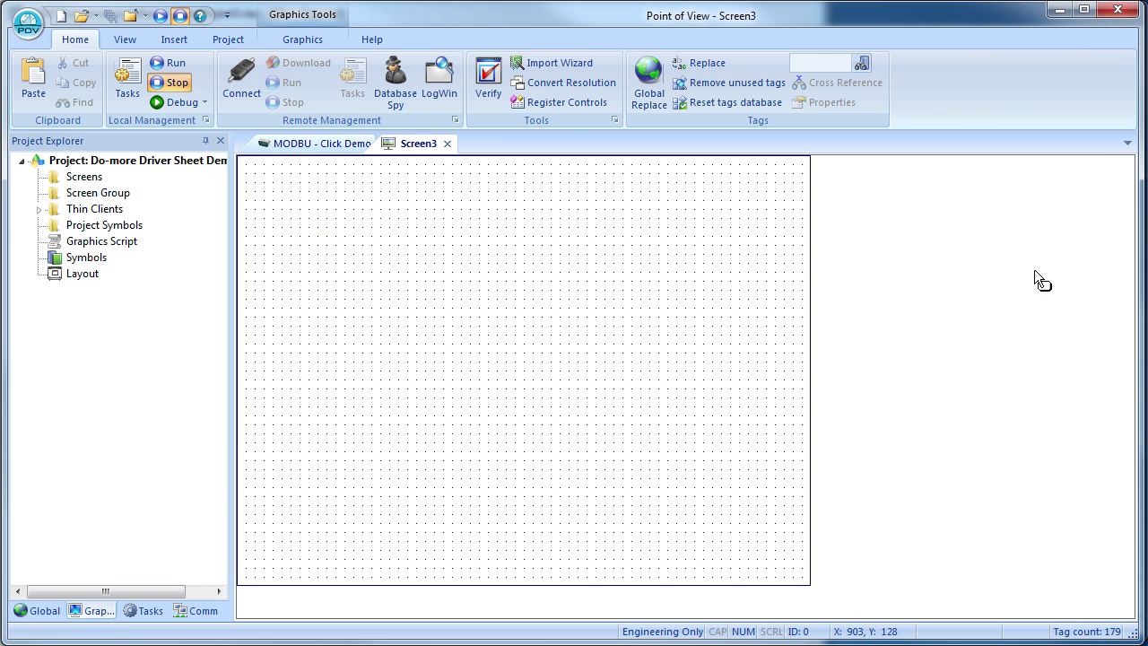
{"action": "left_click", "coordinate": [339, 231]}
{"action": "double_click", "coordinate": [372, 249]}
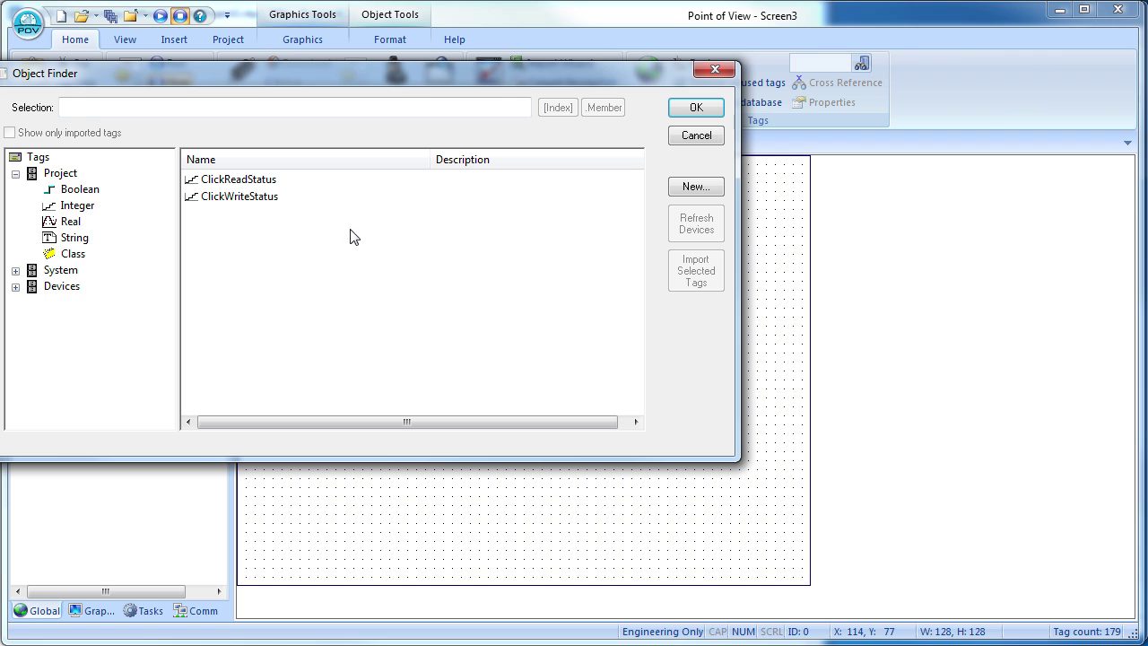
{"action": "left_click", "coordinate": [80, 189]}
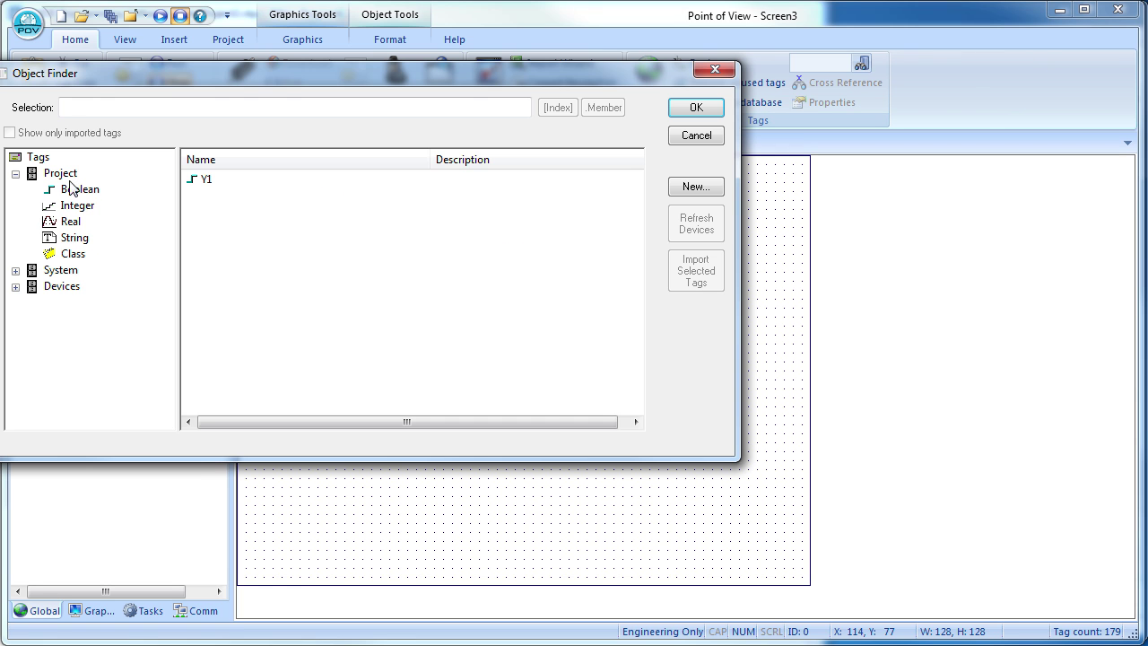
{"action": "double_click", "coordinate": [205, 180]}
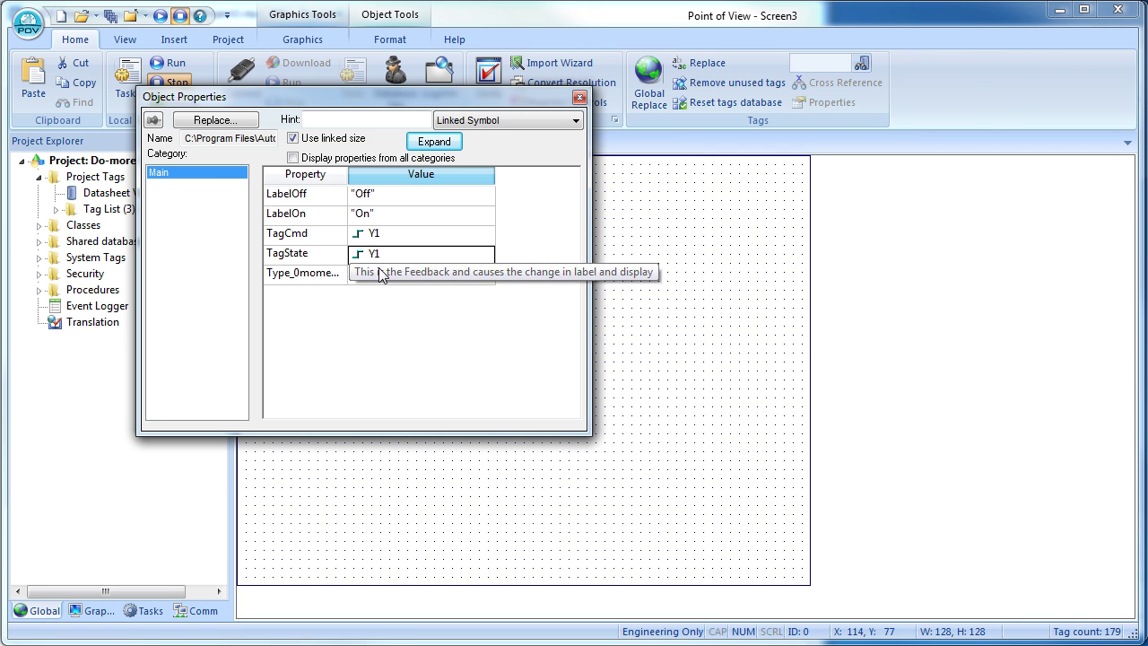
{"action": "left_click", "coordinate": [579, 98]}
- Draw a text box at the lower left linked to the ClickReadStatus tag
{"action": "left_click", "coordinate": [302, 40]}
{"action": "left_click", "coordinate": [455, 82]}
{"action": "mouse_move", "coordinate": [269, 464]}
{"action": "left_mouse_down"}
{"action": "mouse_move", "coordinate": [467, 505]}
{"action": "mouse_move", "coordinate": [454, 505]}
{"action": "left_mouse_up"}
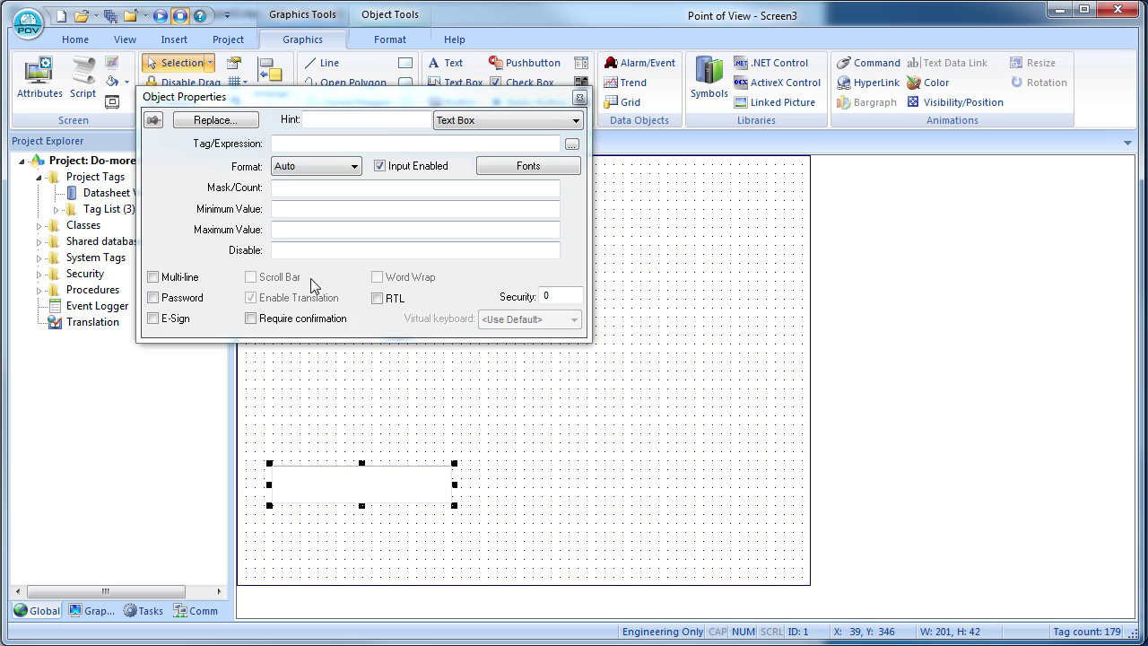
{"action": "left_click", "coordinate": [571, 144]}
{"action": "double_click", "coordinate": [199, 150]}
{"action": "left_click", "coordinate": [578, 97]}
- Duplicate the status box below, relink it to ClickWriteStatus, and save the project
{"action": "key", "text": "ctrl+c"}
{"action": "key", "text": "ctrl+v"}
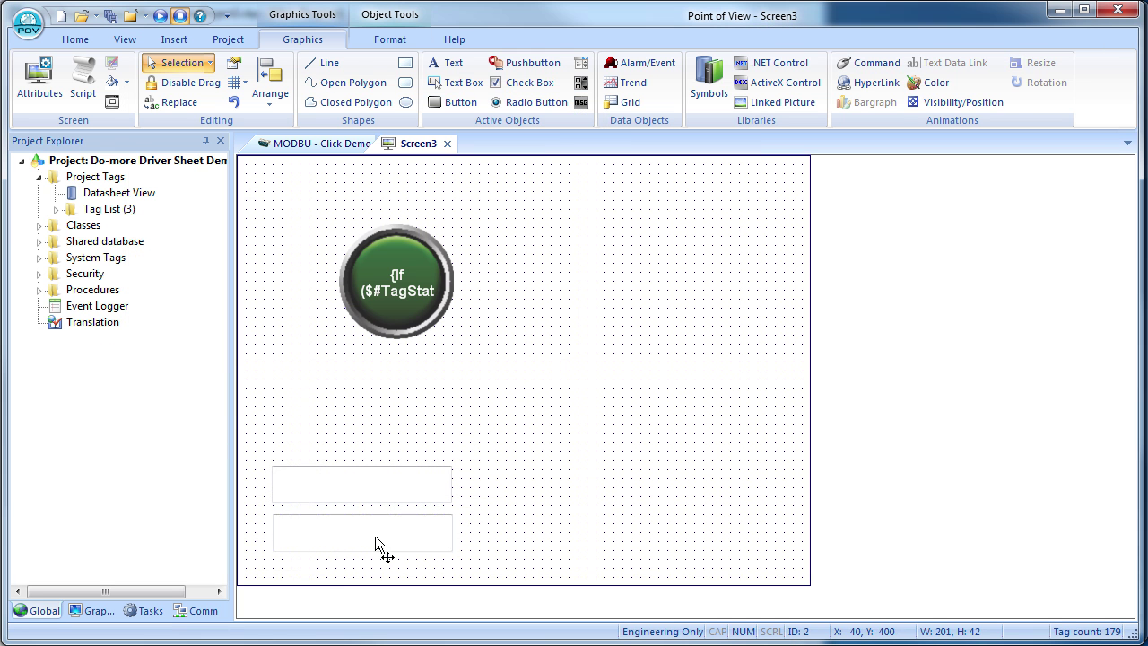
{"action": "left_click", "coordinate": [377, 550]}
{"action": "double_click", "coordinate": [376, 551]}
{"action": "left_click_drag", "start_coordinate": [297, 144], "coordinate": [320, 144]}
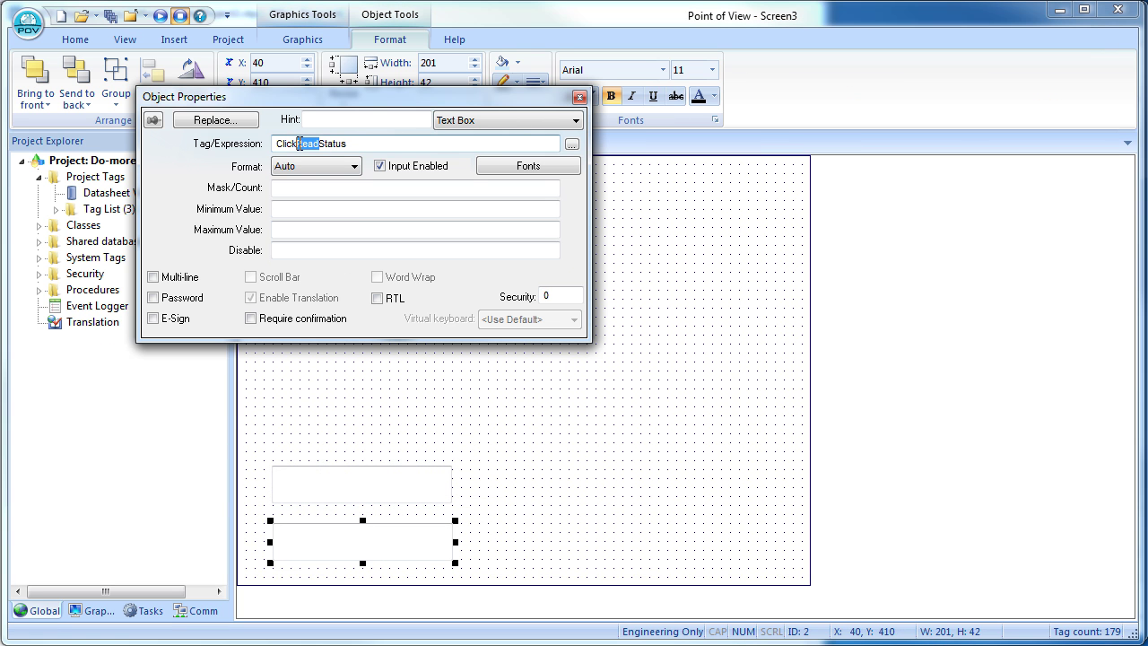
{"action": "type", "text": "Write"}
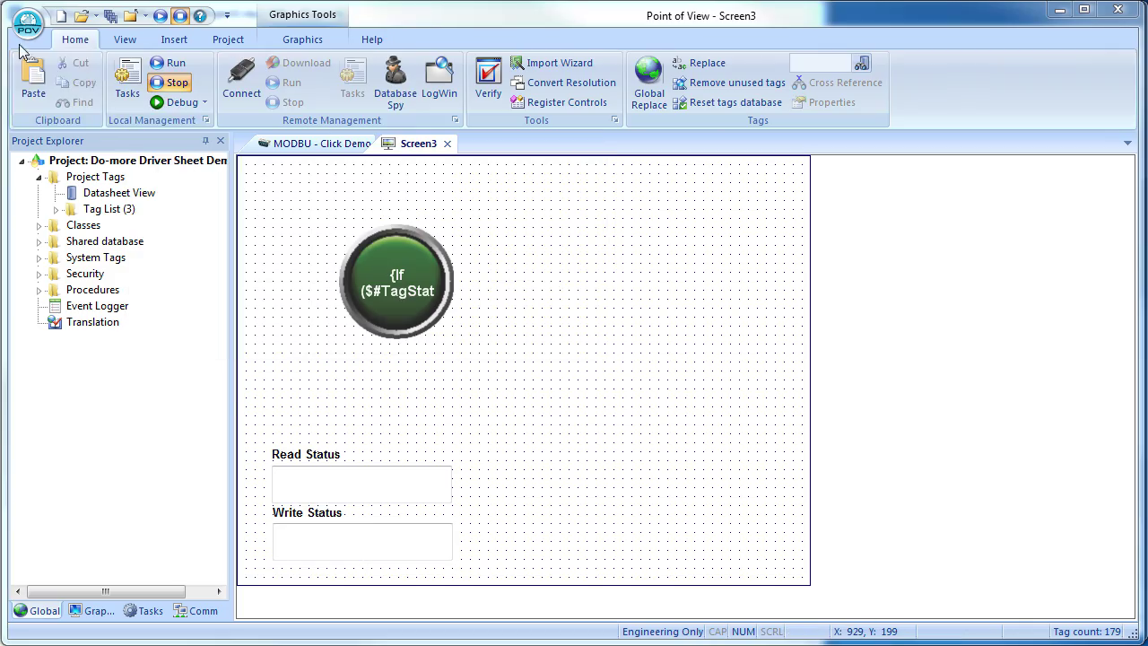
{"action": "left_click", "coordinate": [25, 27]}
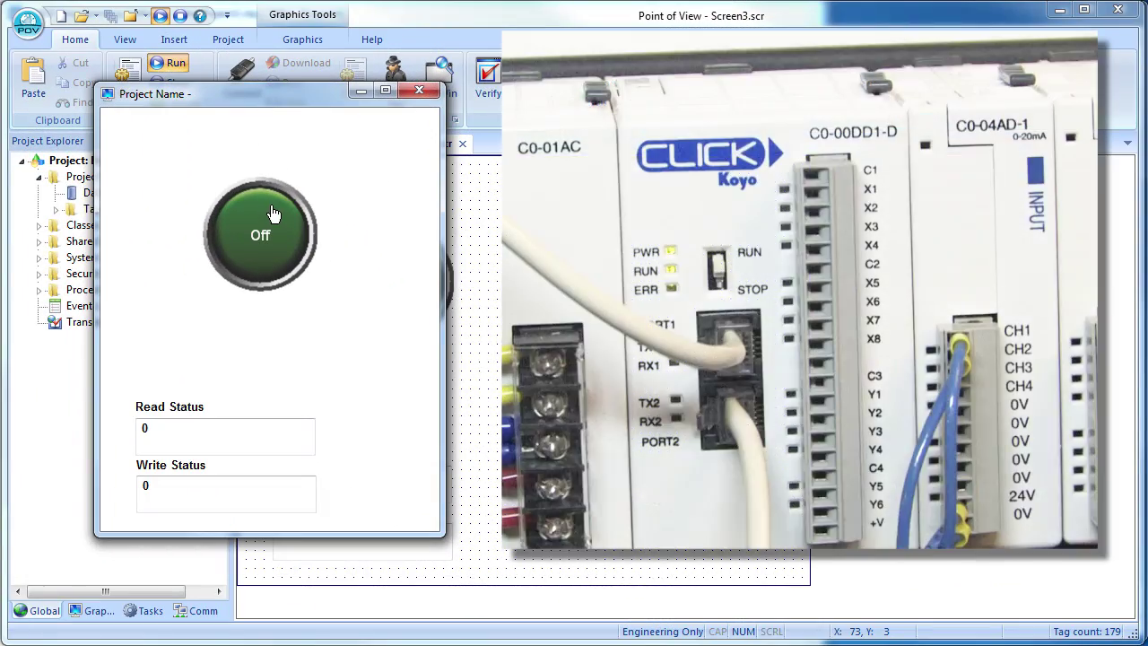
- Toggle CLICK PLC output Y1 on and off five times with the runtime pushbutton
{"action": "left_click", "coordinate": [273, 213]}
{"action": "left_click", "coordinate": [274, 215]}
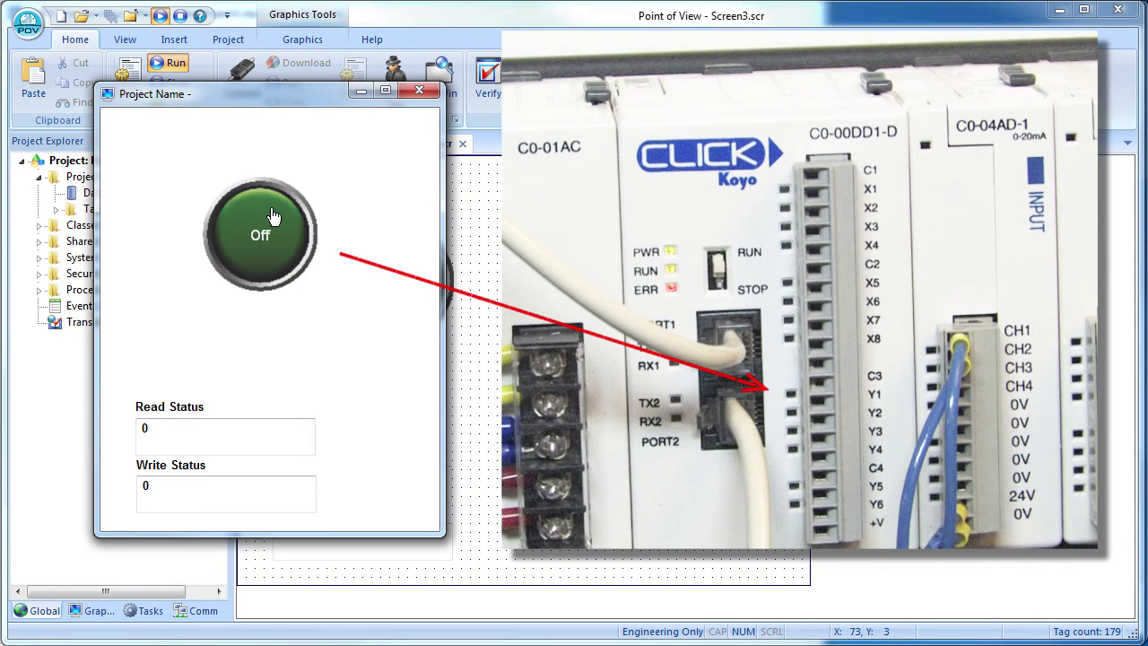
{"action": "left_click", "coordinate": [274, 215]}
{"action": "left_click", "coordinate": [274, 216]}
{"action": "left_click", "coordinate": [274, 215]}
{"action": "left_click", "coordinate": [274, 215]}
{"action": "left_click", "coordinate": [274, 216]}
{"action": "left_click", "coordinate": [274, 216]}
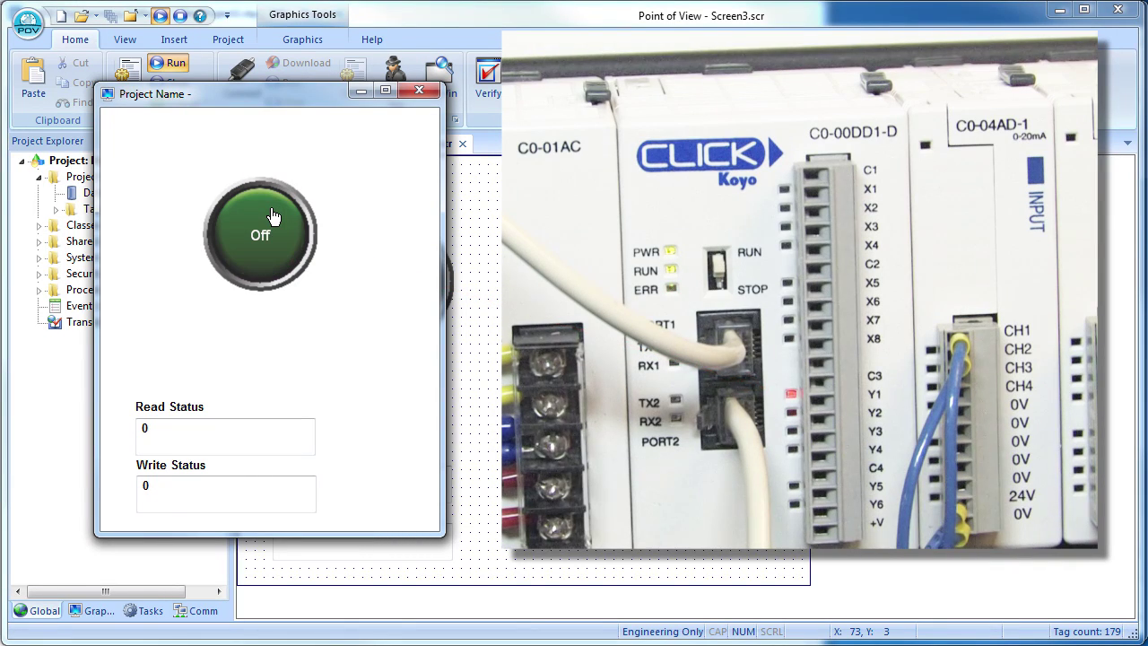
{"action": "left_click", "coordinate": [274, 216]}
{"action": "left_click", "coordinate": [274, 215]}
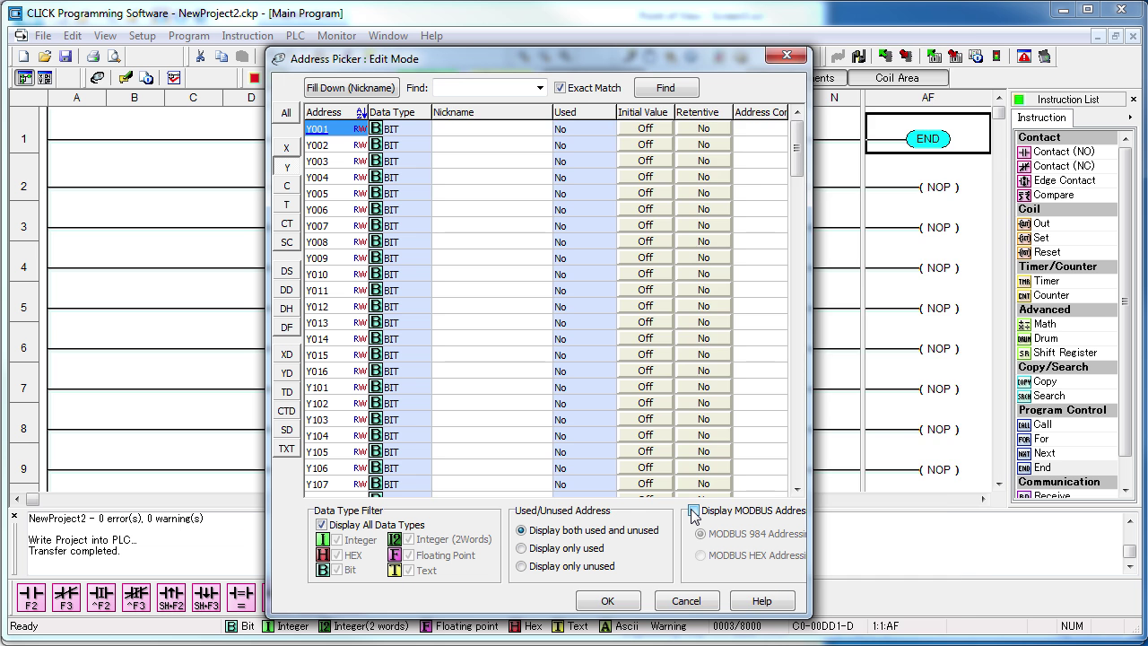
- Turn on Display MODBUS Address in Address Picker and view the C, XD, DD and DS address lists
{"action": "left_click", "coordinate": [693, 511]}
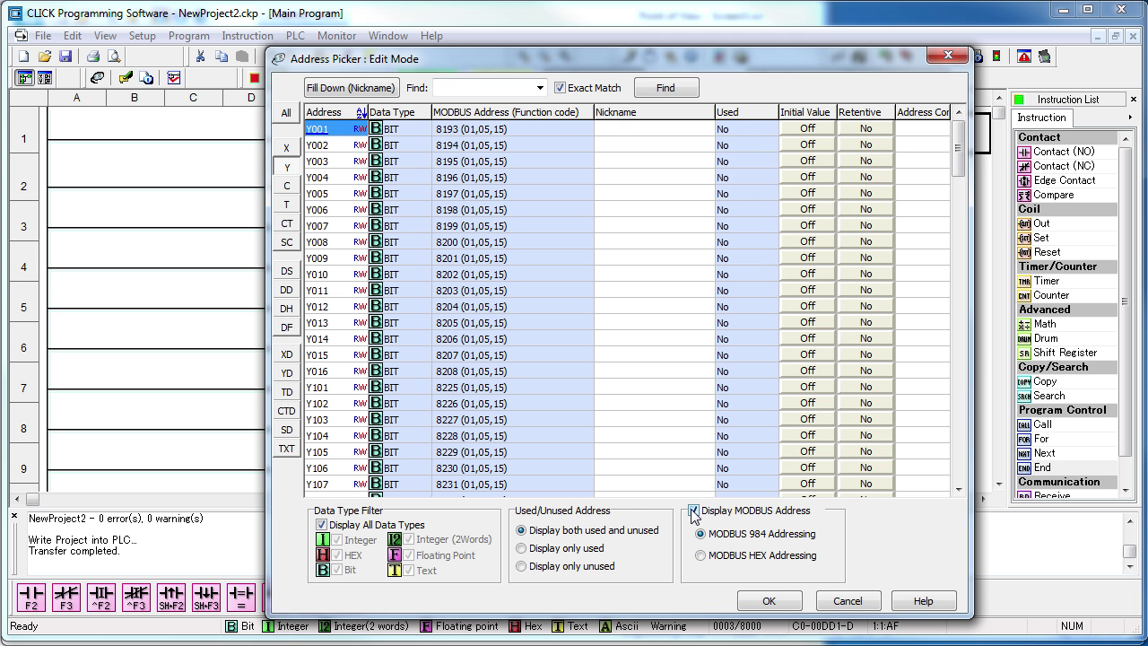
{"action": "left_click", "coordinate": [285, 186]}
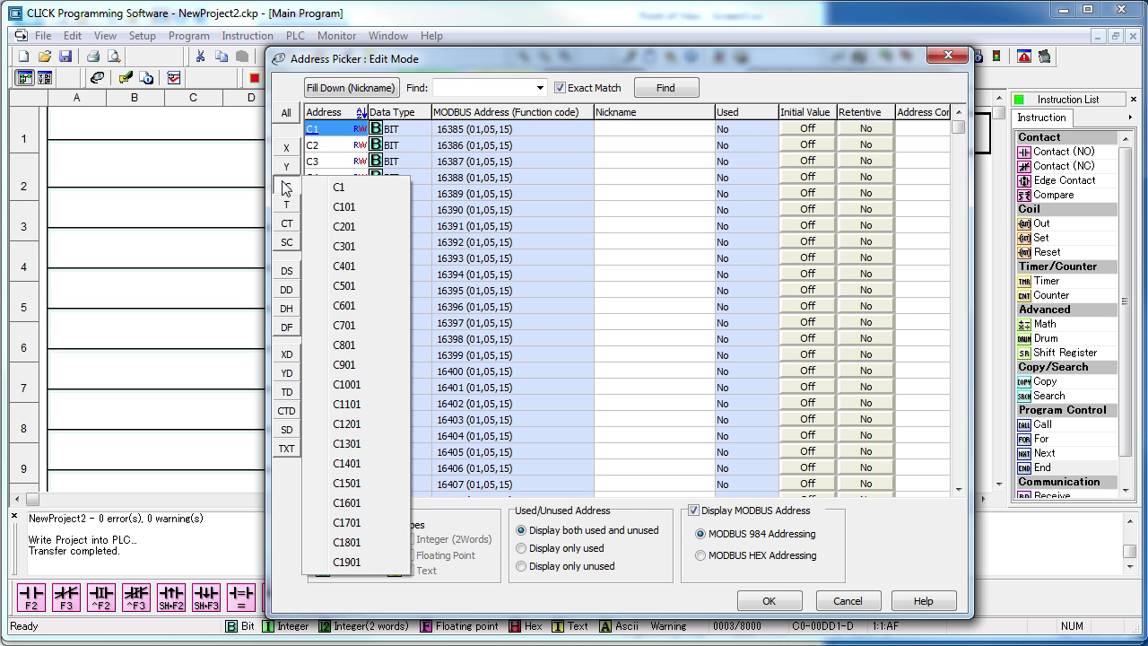
{"action": "left_click", "coordinate": [287, 359]}
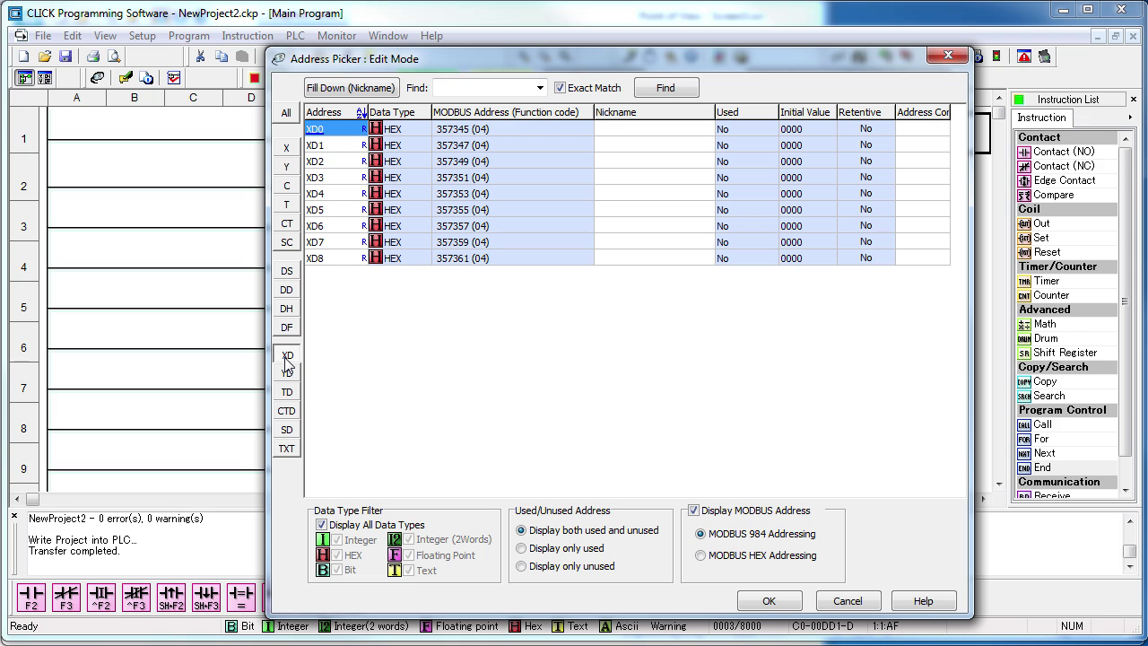
{"action": "left_click", "coordinate": [287, 291]}
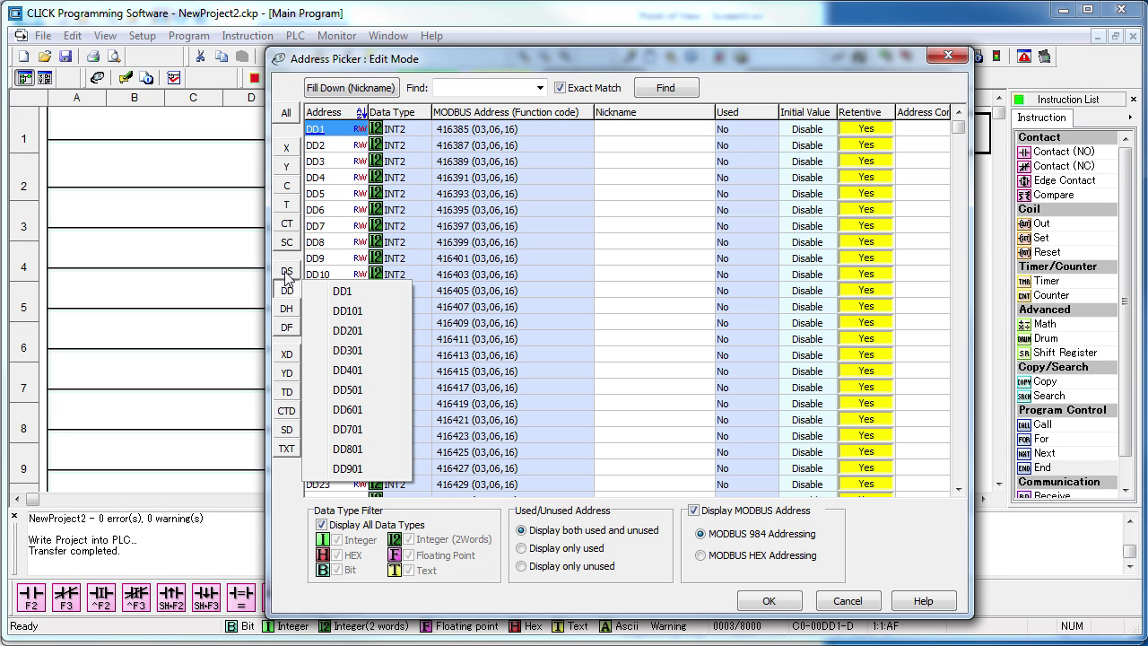
{"action": "left_click", "coordinate": [287, 271]}
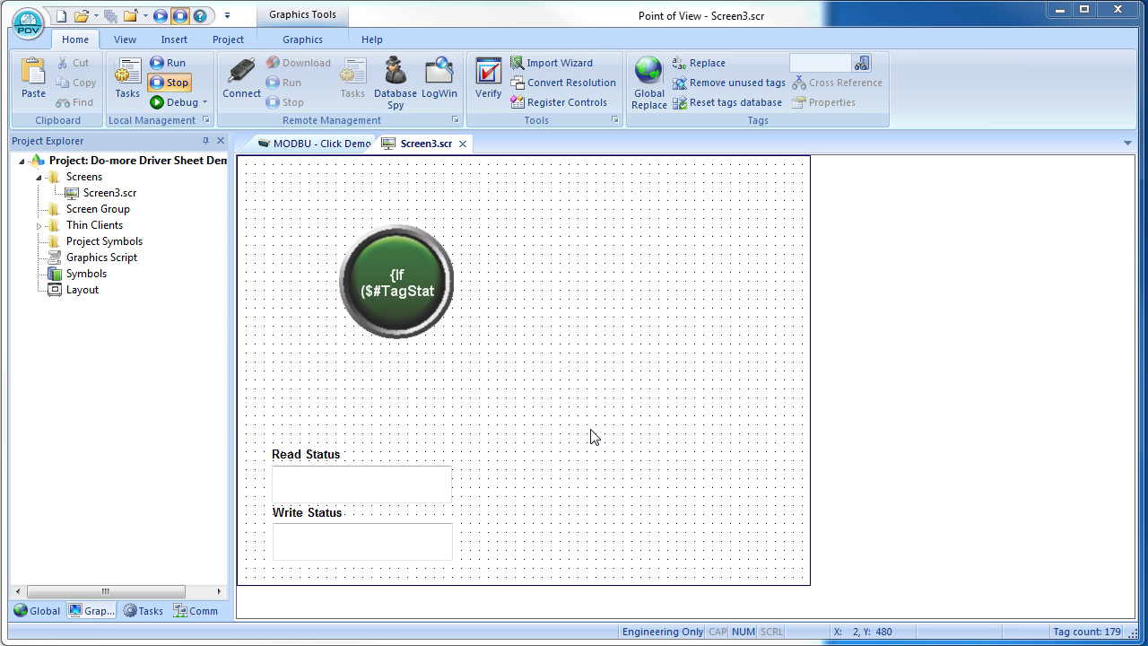
- Set tag Y1's Station to 1 on the Click Demo driver sheet and save all changes
{"action": "left_click", "coordinate": [199, 610]}
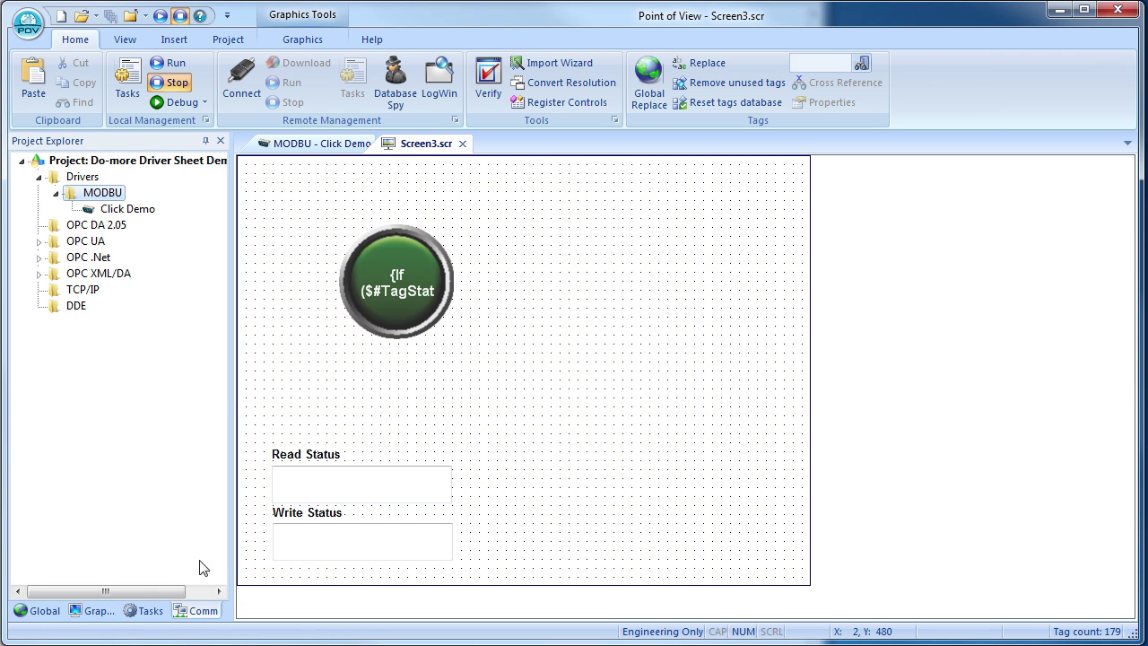
{"action": "double_click", "coordinate": [123, 213]}
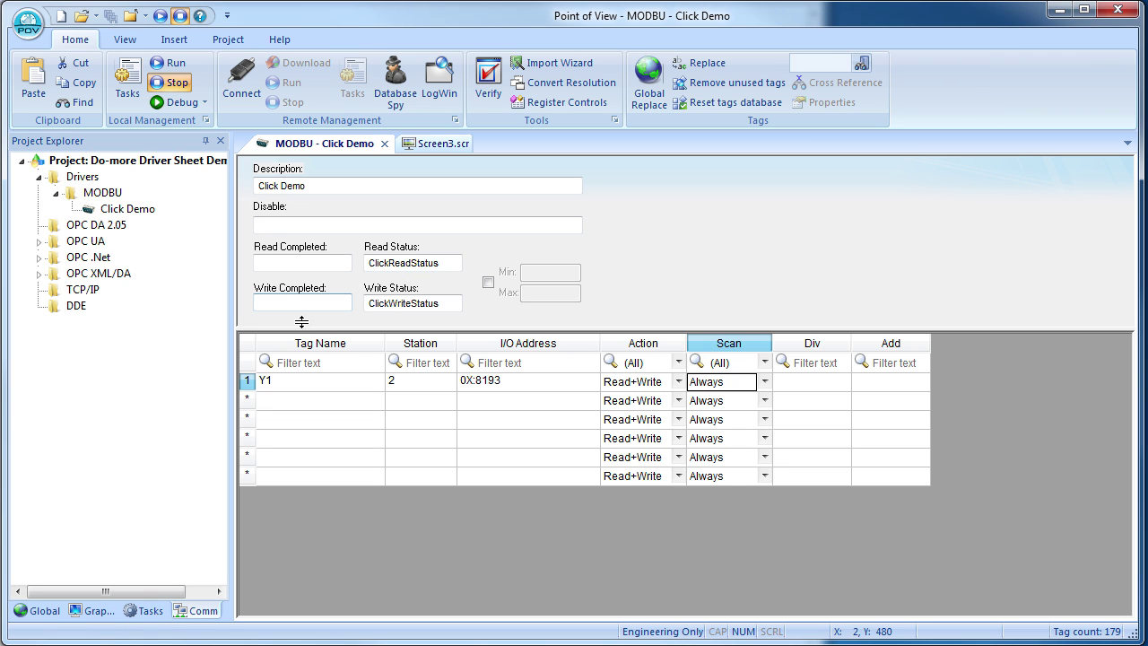
{"action": "left_click", "coordinate": [414, 384]}
{"action": "type", "text": "1"}
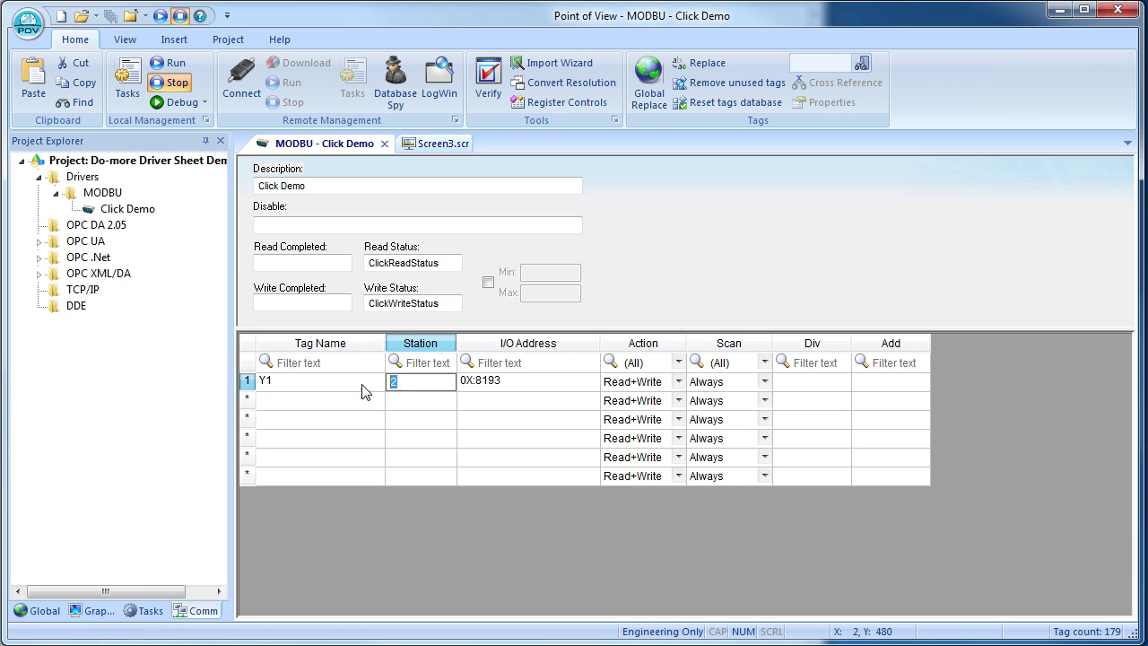
{"action": "left_click", "coordinate": [429, 525]}
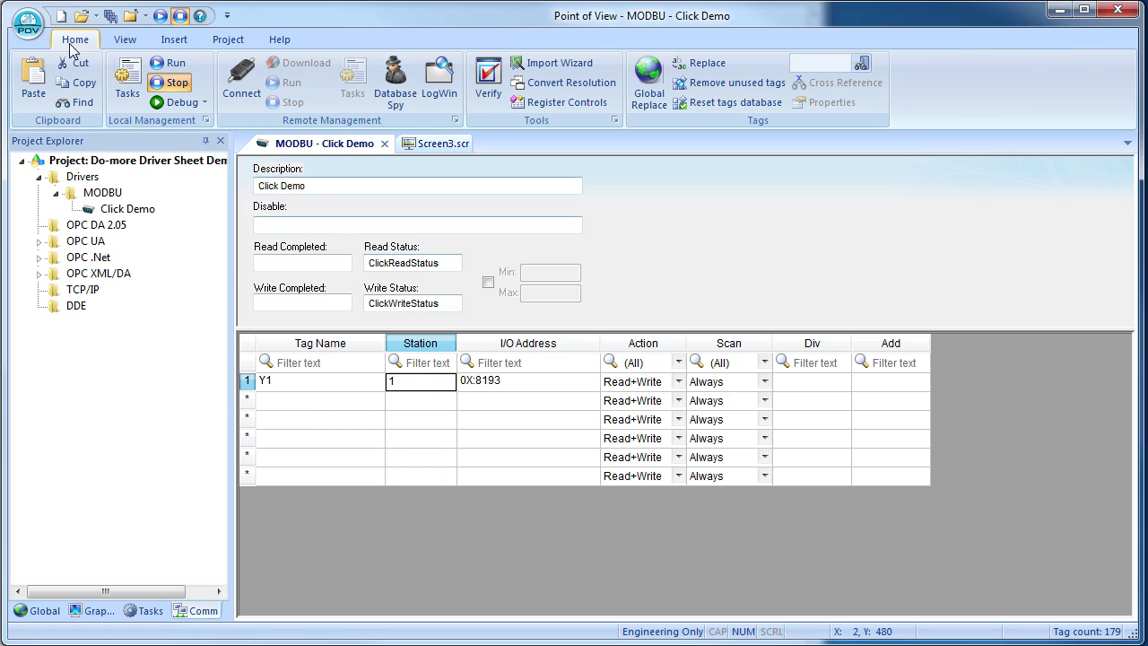
{"action": "left_click", "coordinate": [26, 25]}
{"action": "left_click", "coordinate": [51, 225]}
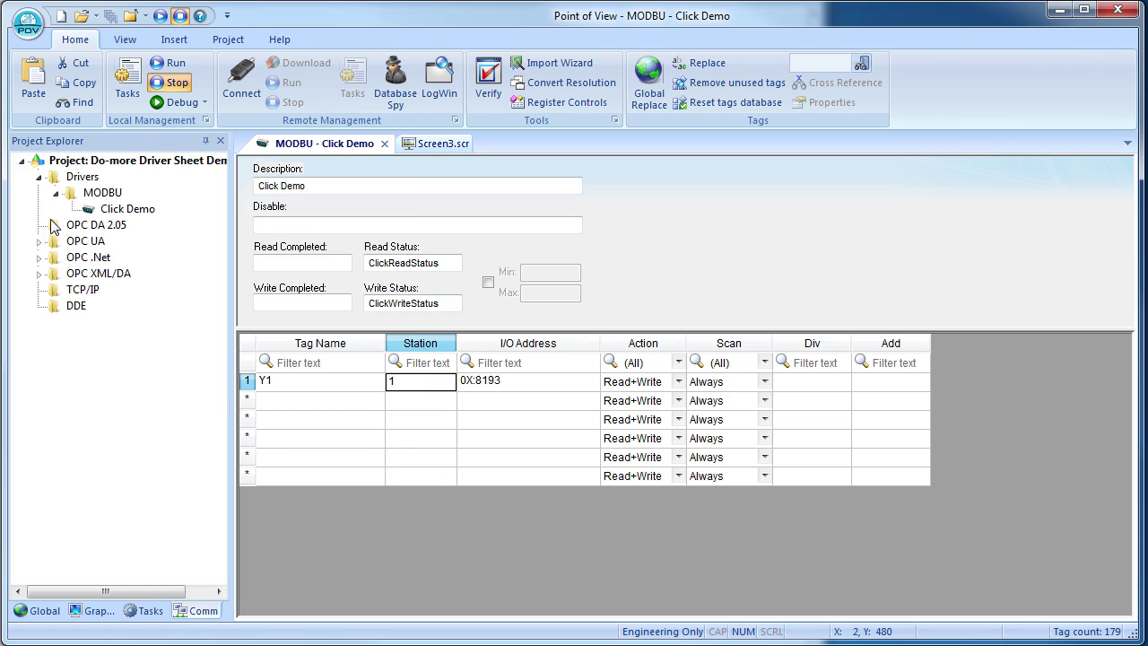
- Run the project to test station 1, then show the Communication Drivers list from Help
{"action": "left_click", "coordinate": [160, 15]}
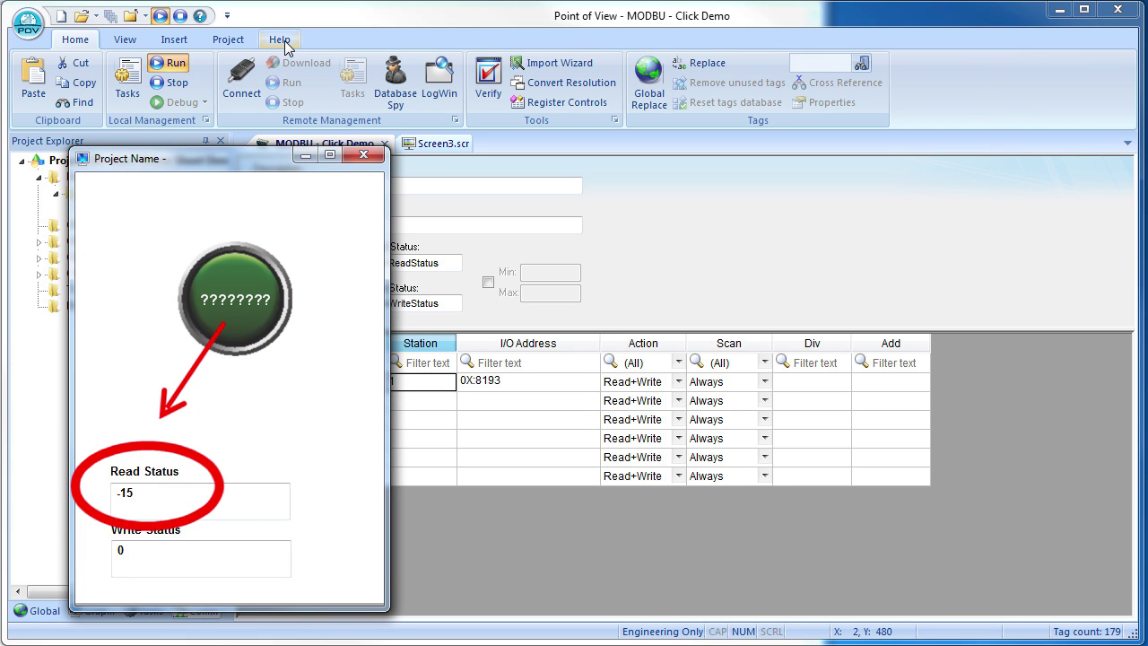
{"action": "left_click", "coordinate": [280, 39]}
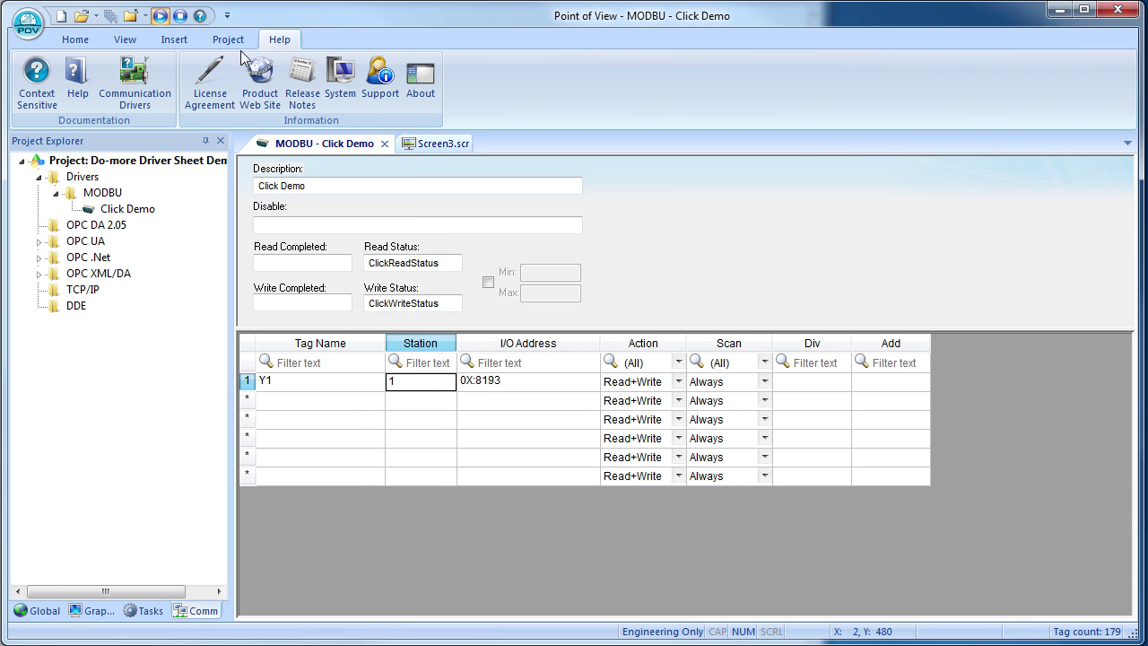
{"action": "left_click", "coordinate": [125, 81]}
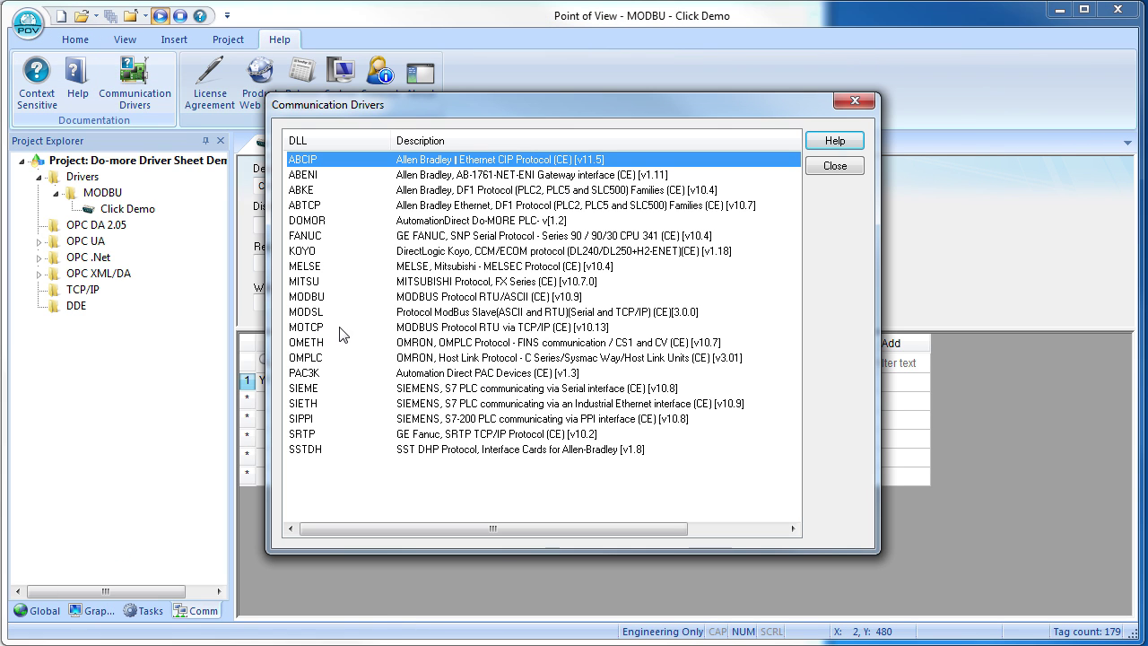
- Open the MODBU driver manual at its Troubleshooting section and scroll to the status-code table
{"action": "left_click", "coordinate": [314, 297]}
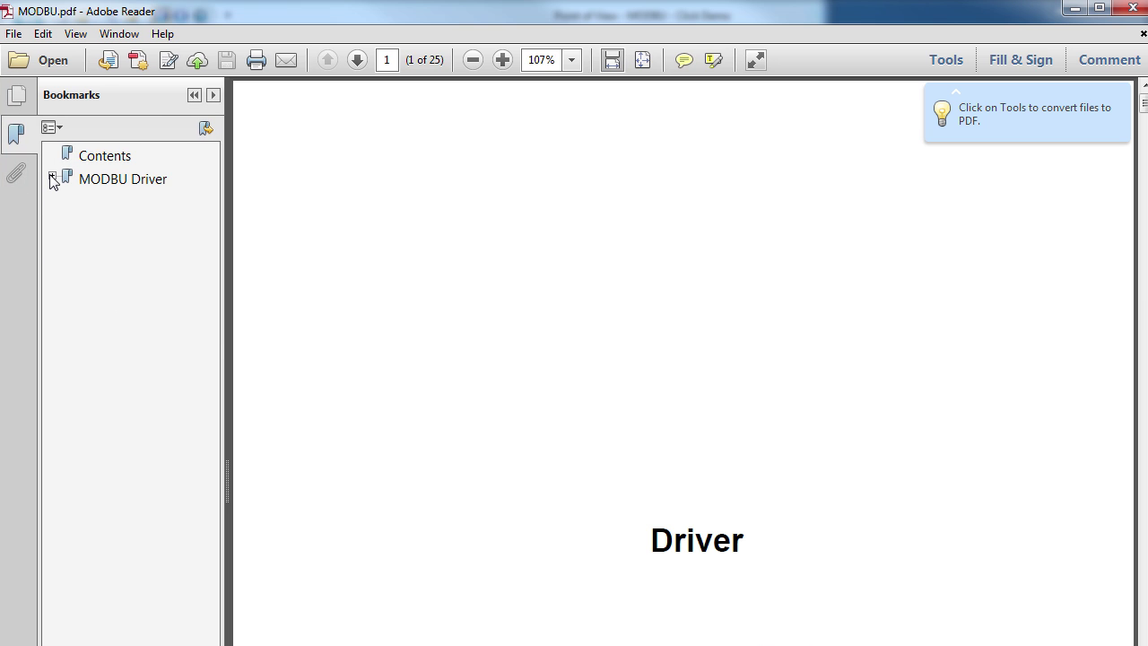
{"action": "left_click", "coordinate": [51, 176]}
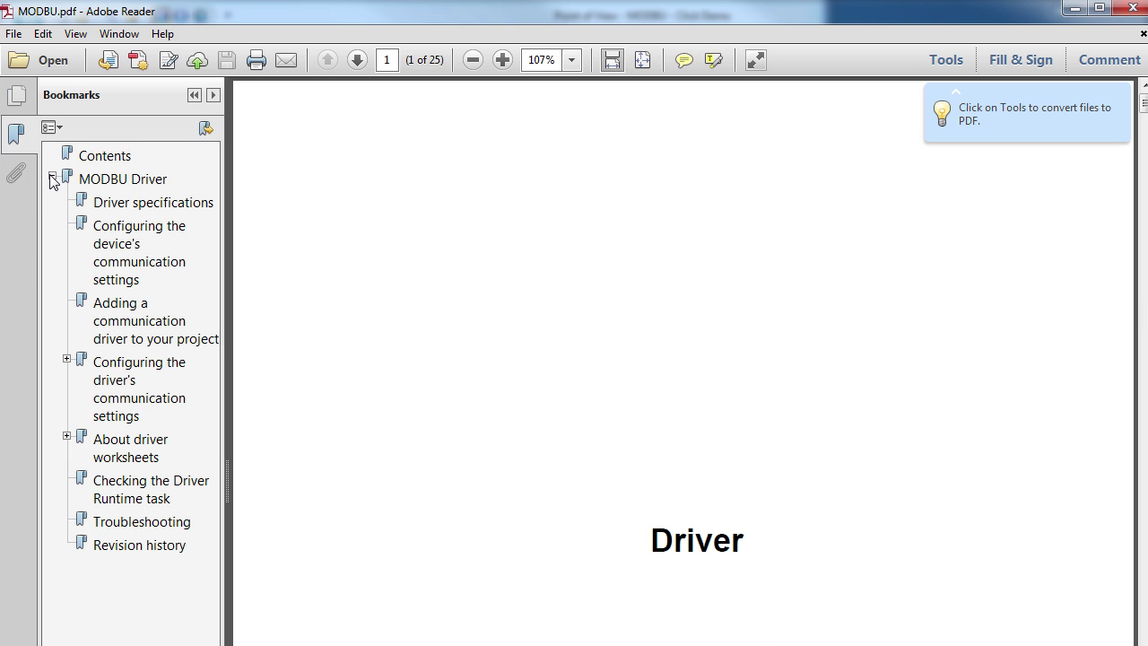
{"action": "left_click", "coordinate": [123, 525]}
{"action": "scroll", "coordinate": [495, 471], "scroll_direction": "down", "scroll_amount": 10}
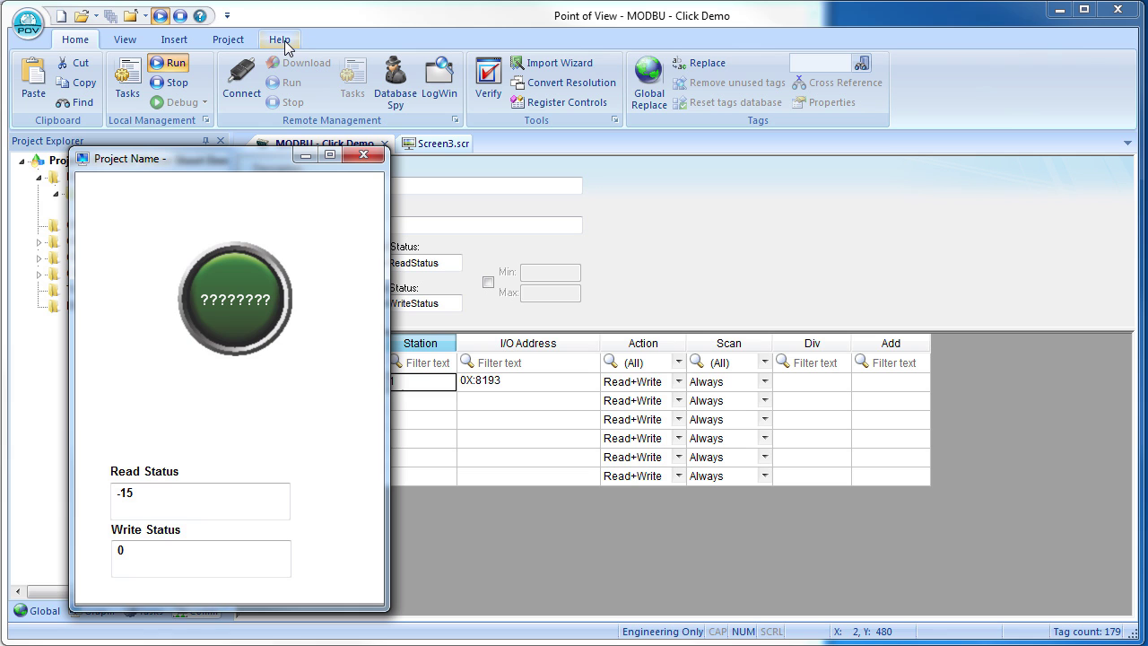
- Dismiss the runtime window to return to the MODBU - Click Demo driver sheet
{"action": "left_click", "coordinate": [279, 40]}
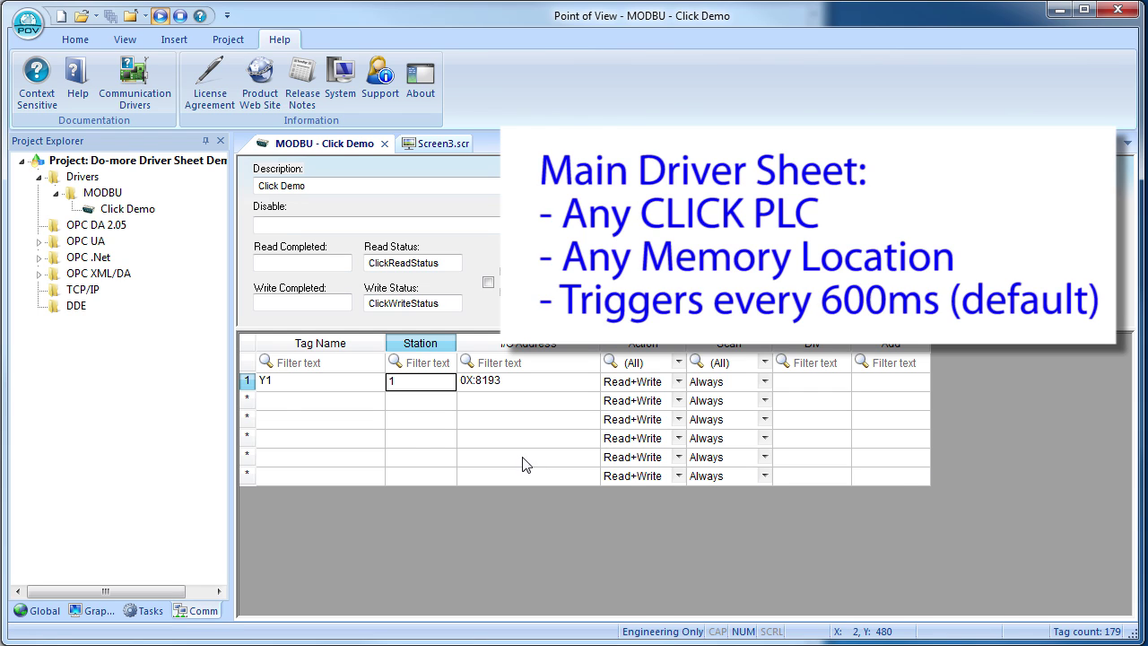
- Insert a new MODBU driver sheet, MODBU001.DRV, from the Comm tab's MODBU entry
{"action": "right_click", "coordinate": [102, 199]}
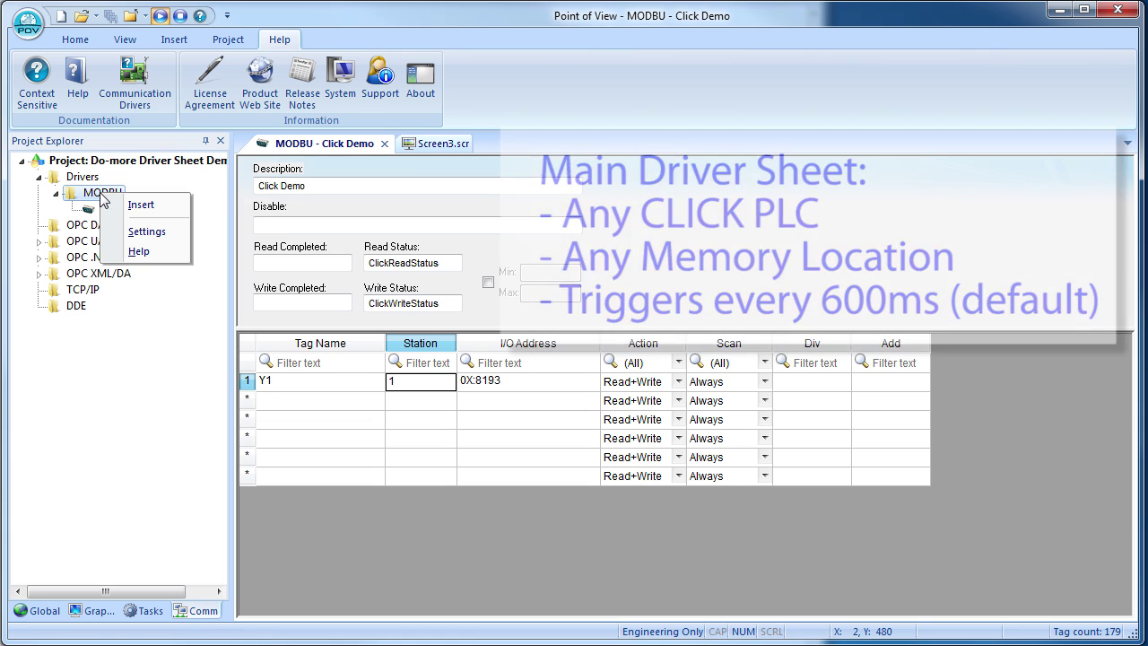
{"action": "left_click", "coordinate": [134, 208]}
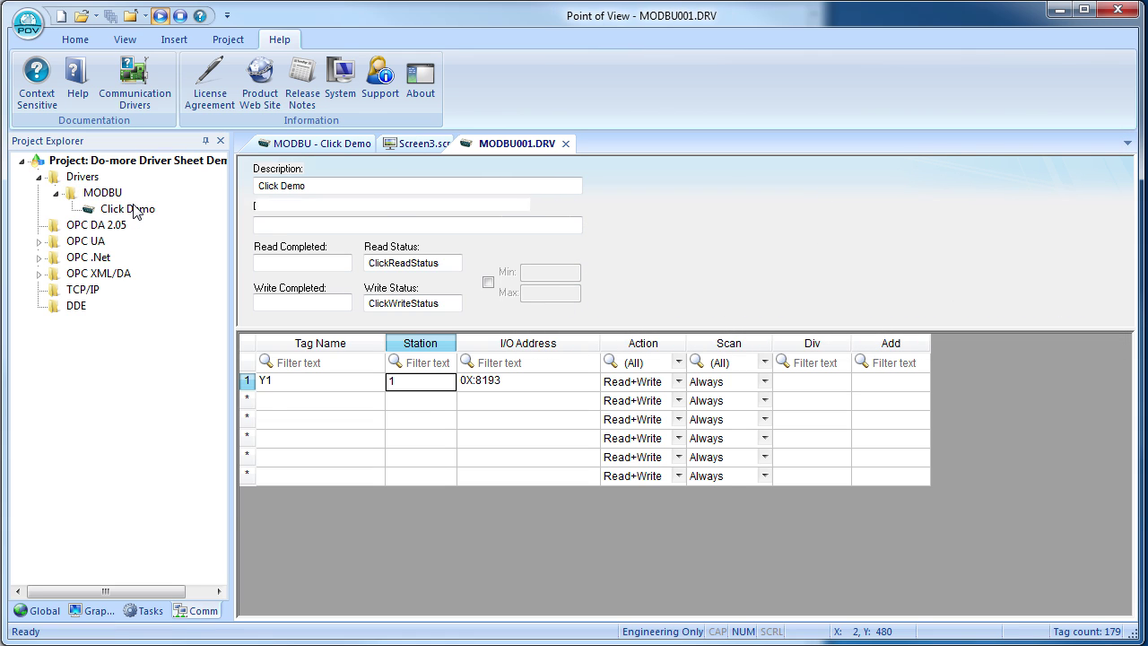